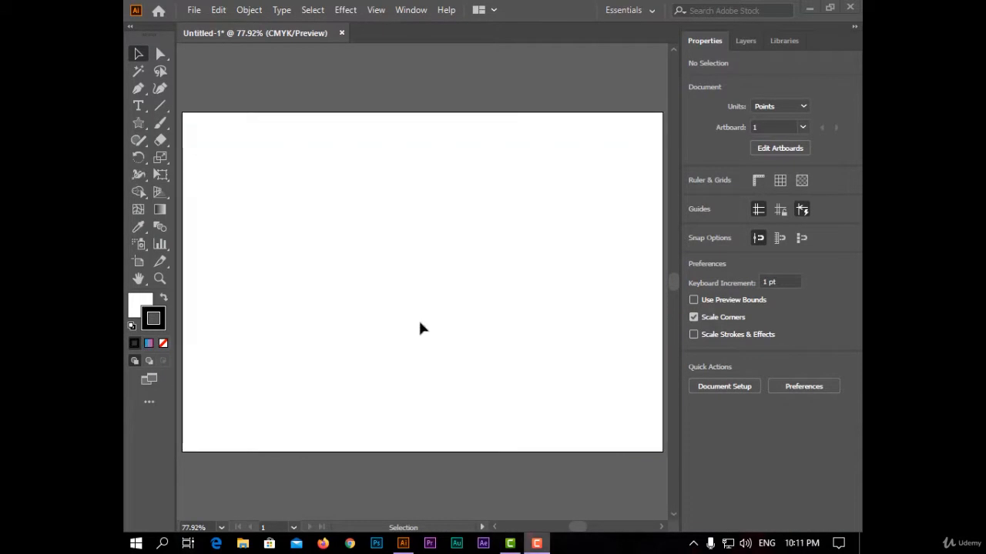
# Draw a four-pointed star about 243 pt wide on the artboard
pyautogui.click(145, 121)
pyautogui.moveTo(331, 202); pyautogui.dragTo(322, 271)
pyautogui.press('Down')
pyautogui.press('Up')
pyautogui.press('Up')
pyautogui.press('Up')
pyautogui.press('Down')
pyautogui.press('Down')
pyautogui.click(139, 54)
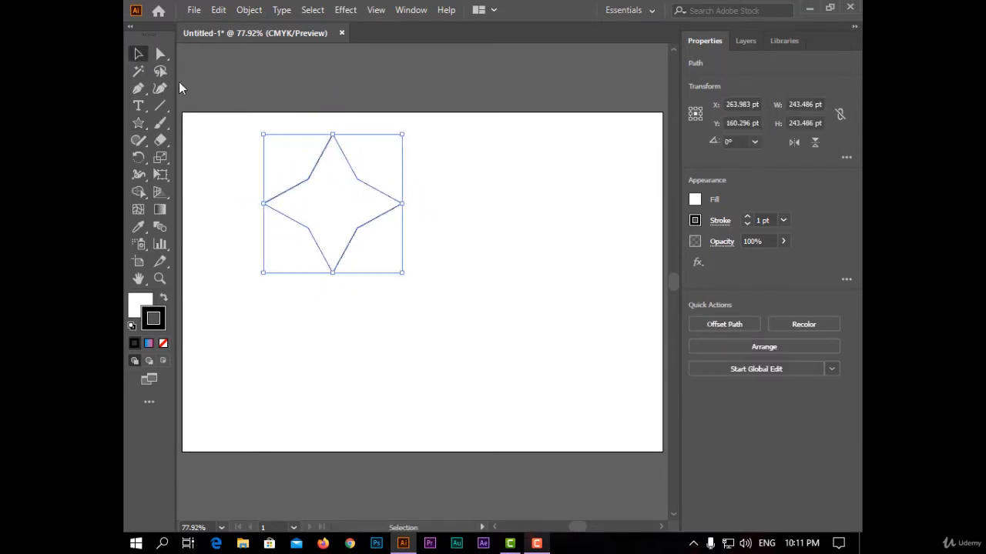
# Center the star horizontally and vertically on the artboard
pyautogui.click(410, 9)
pyautogui.click(564, 168)
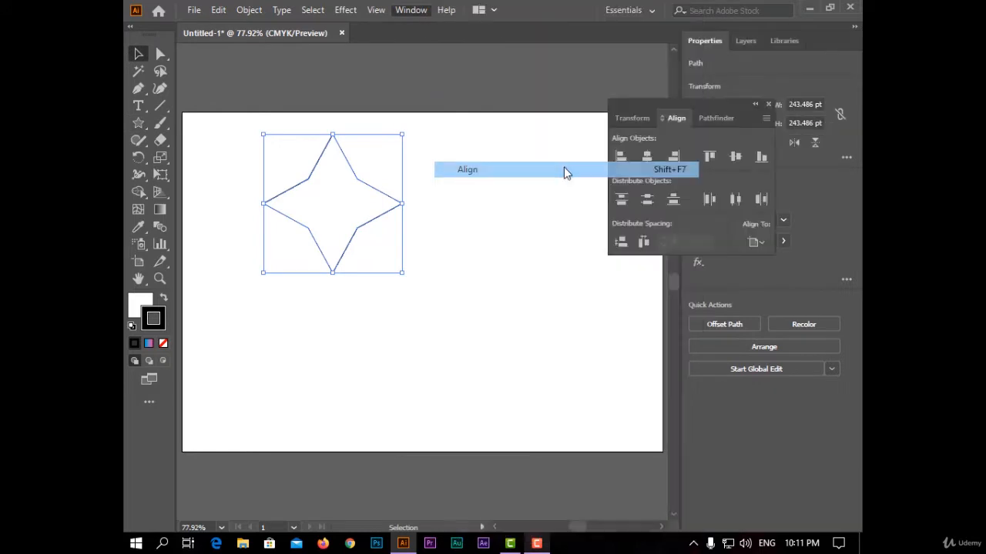
pyautogui.click(651, 160)
pyautogui.click(734, 162)
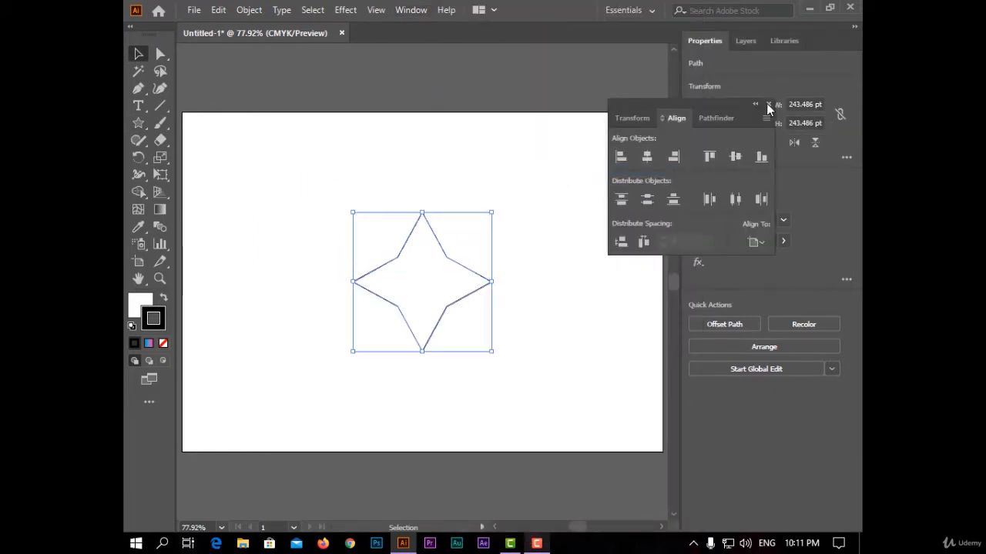
pyautogui.click(768, 104)
# Round all corners of the star together so that the shape is about 182 pt wide
pyautogui.click(600, 194)
pyautogui.moveTo(572, 185); pyautogui.dragTo(303, 361)
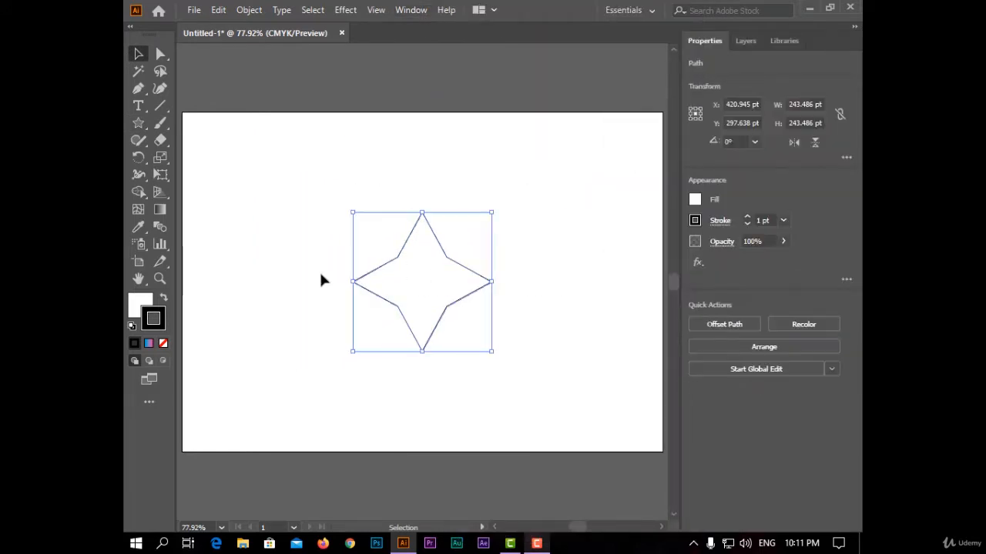
pyautogui.click(160, 54)
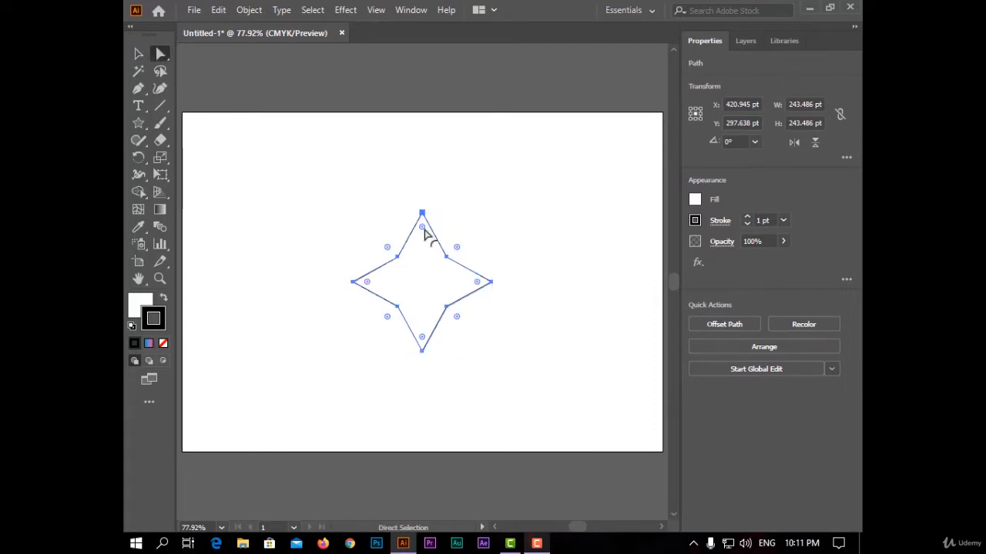
pyautogui.moveTo(423, 228); pyautogui.dragTo(420, 253)
pyautogui.click(472, 238)
# Round only the star's four inner corners further into smooth concave curves, then deselect the shape
pyautogui.moveTo(517, 208); pyautogui.dragTo(344, 387)
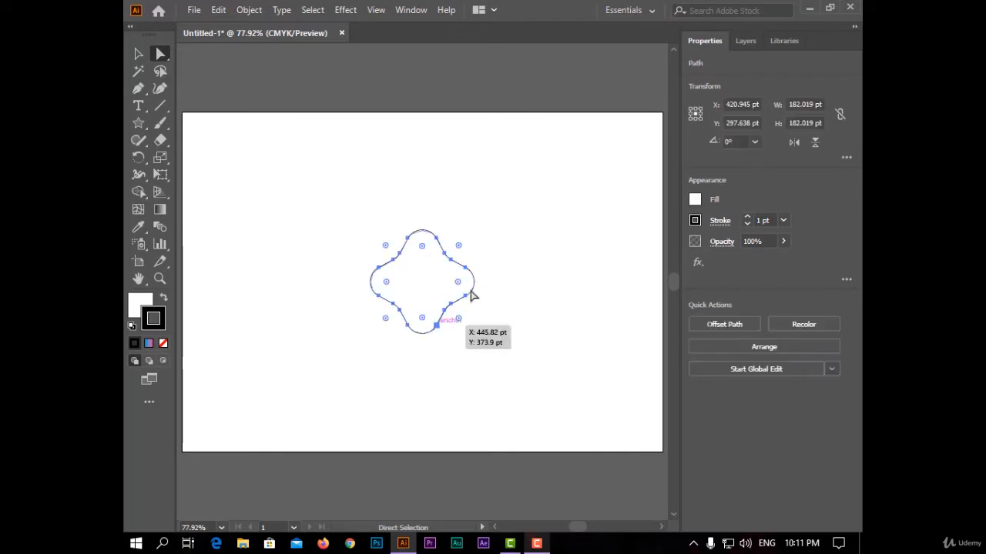
pyautogui.keyDown('shift'); pyautogui.click(459, 319); pyautogui.keyUp('shift')
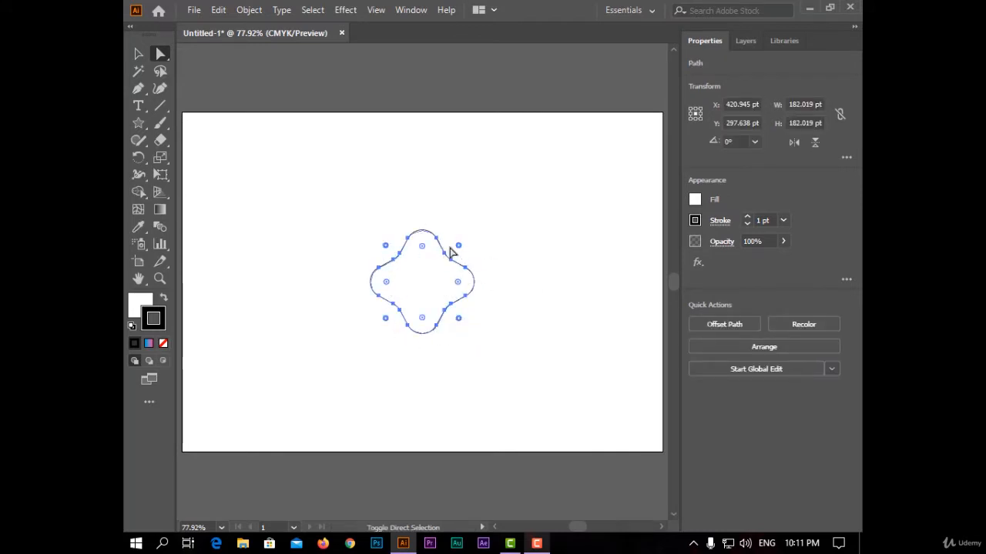
pyautogui.moveTo(459, 247); pyautogui.dragTo(528, 233)
pyautogui.click(139, 53)
pyautogui.click(304, 167)
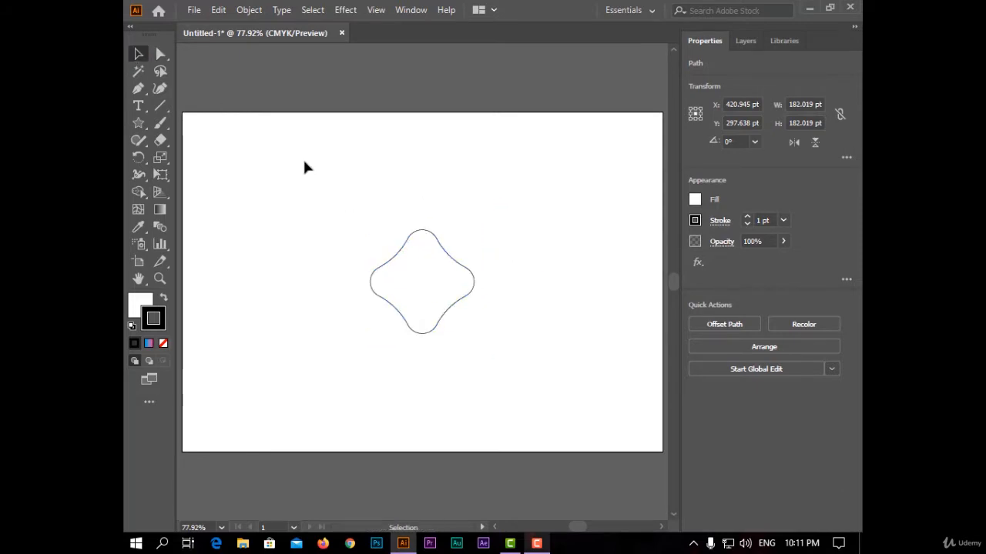
# Remove the rounded star's fill and apply the blue-to-pink linear gradient to its stroke
pyautogui.moveTo(341, 193); pyautogui.dragTo(498, 379)
pyautogui.click(138, 308)
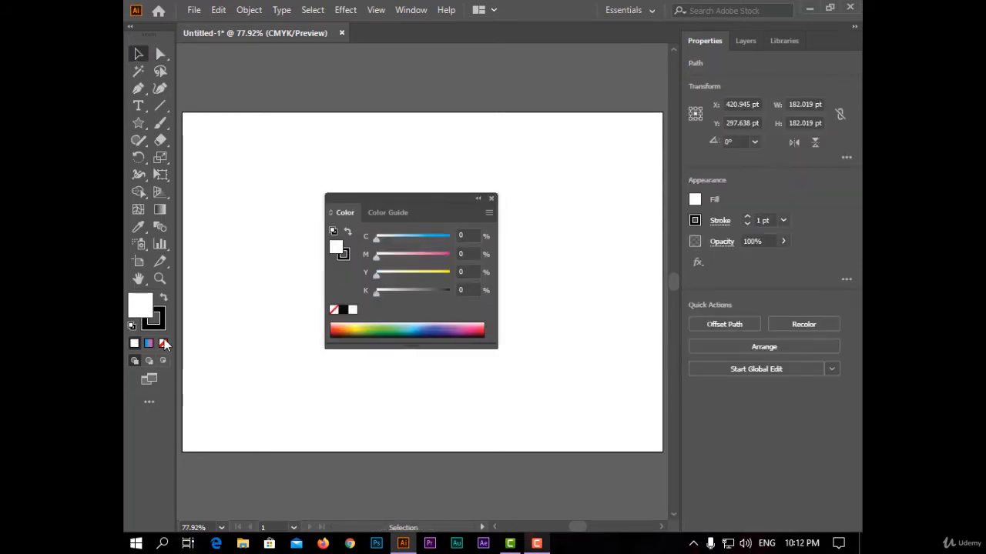
pyautogui.press('/')
pyautogui.click(159, 318)
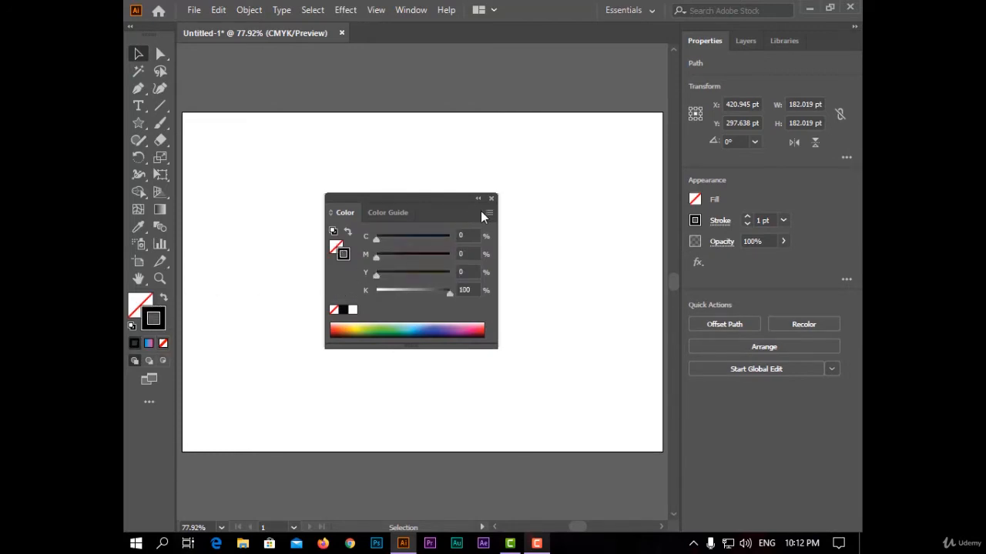
pyautogui.click(490, 199)
pyautogui.click(148, 343)
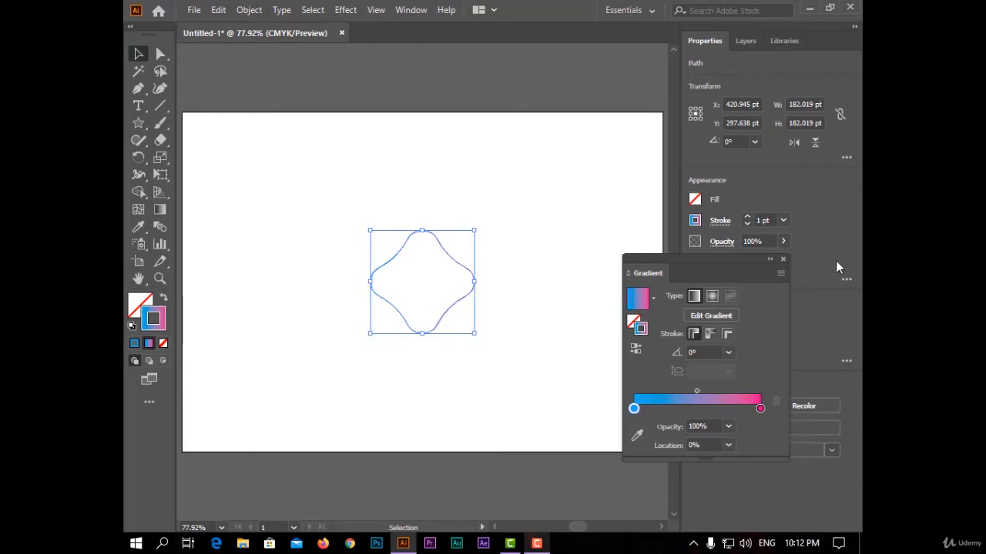
# Set the rounded star's stroke weight to 3 pt and deselect it
pyautogui.click(748, 217)
pyautogui.click(782, 259)
pyautogui.click(748, 218)
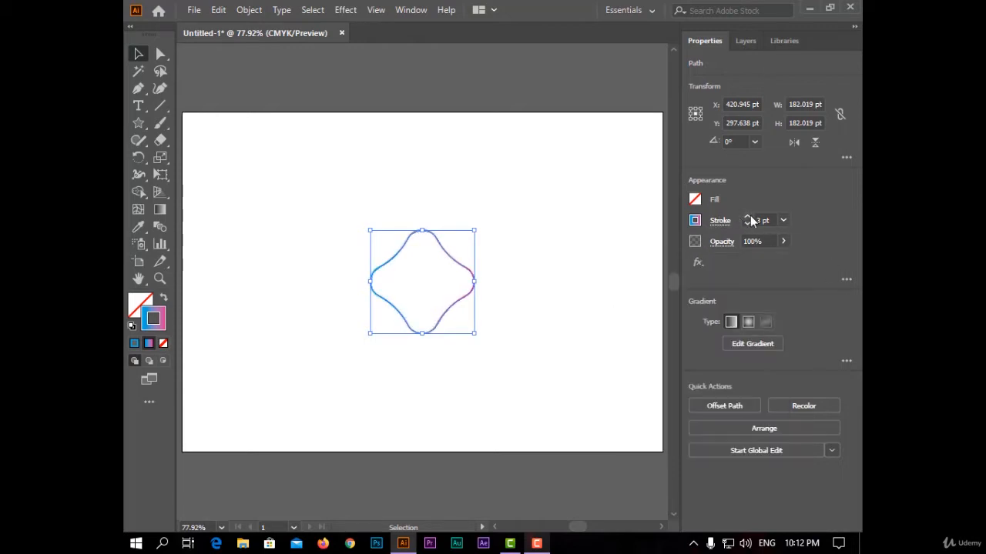
pyautogui.click(559, 247)
# Create a copy of the rounded star rotated by 10° about its center
pyautogui.moveTo(344, 220); pyautogui.dragTo(515, 366)
pyautogui.doubleClick(138, 157)
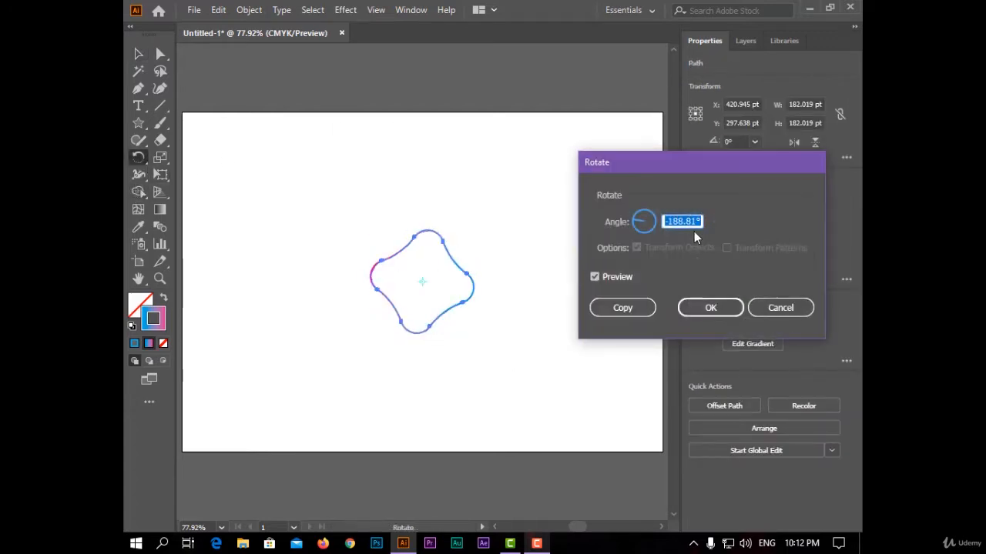
pyautogui.write('10')
pyautogui.click(622, 308)
# Repeat the rotated copy until the last star is at 80° and the shapes form a closed woven ring
pyautogui.hotkey('ctrl', 'd')
pyautogui.hotkey('ctrl', 'd')
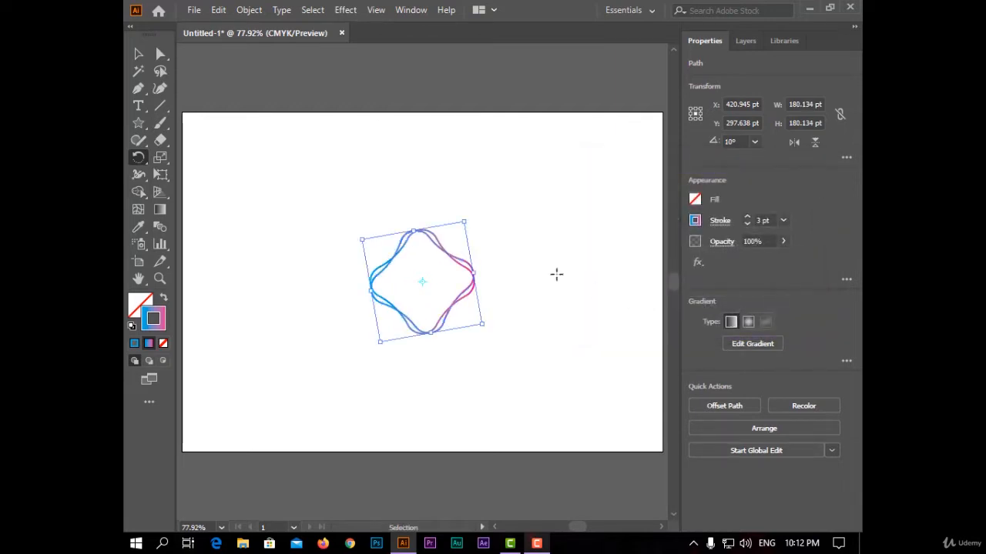
pyautogui.hotkey('ctrl', 'd')
pyautogui.hotkey('ctrl', 'd')
pyautogui.hotkey('ctrl', 'd')
pyautogui.hotkey('ctrl', 'd')
pyautogui.hotkey('ctrl', 'd')
pyautogui.hotkey('ctrl', 'd')
pyautogui.hotkey('ctrl', 'd')
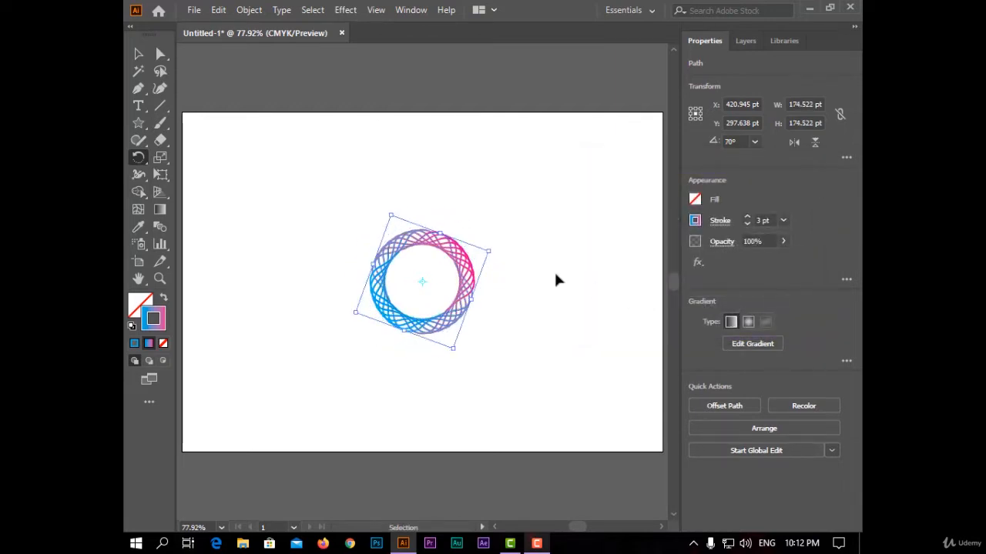
# Select all the rotated star copies and set their stroke weight to 2 pt
pyautogui.click(139, 54)
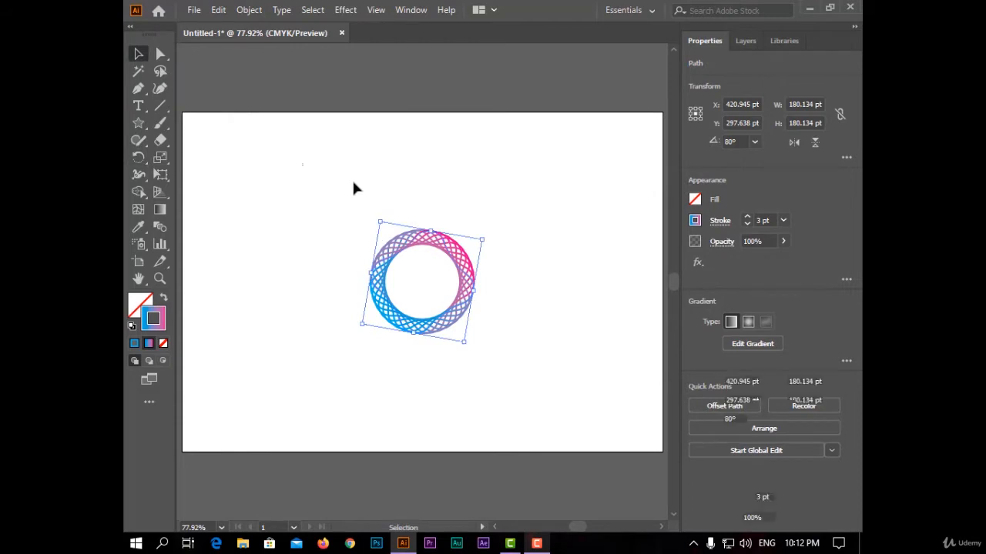
pyautogui.moveTo(354, 183); pyautogui.dragTo(499, 391)
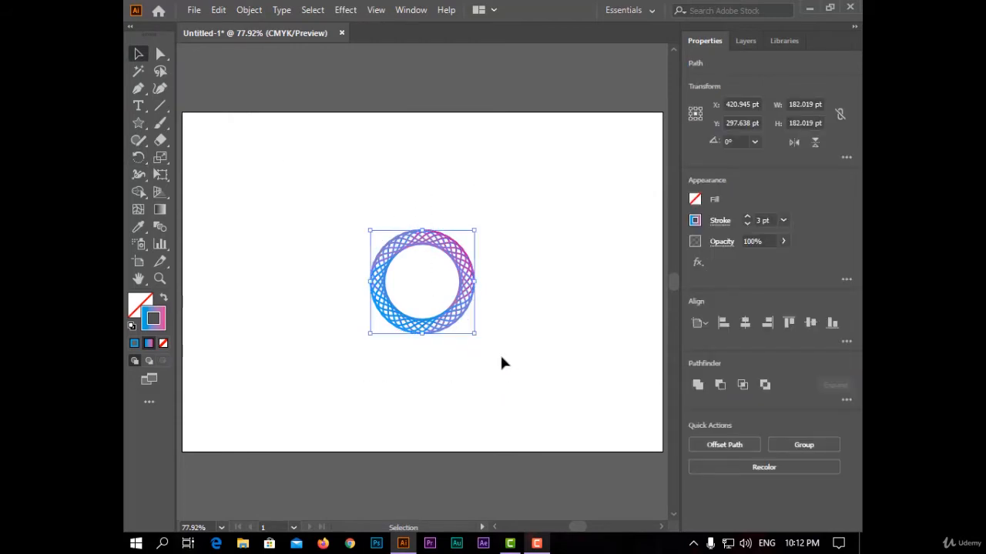
pyautogui.click(747, 224)
pyautogui.rightClick(436, 253)
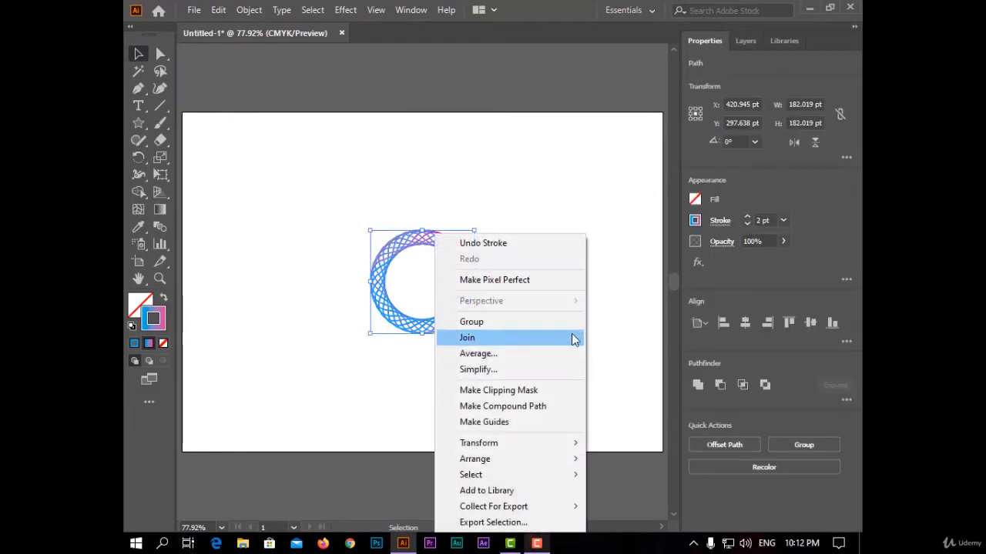
pyautogui.click(573, 336)
pyautogui.click(633, 305)
# Group all the rotated star paths into one ring and deselect it
pyautogui.rightClick(446, 233)
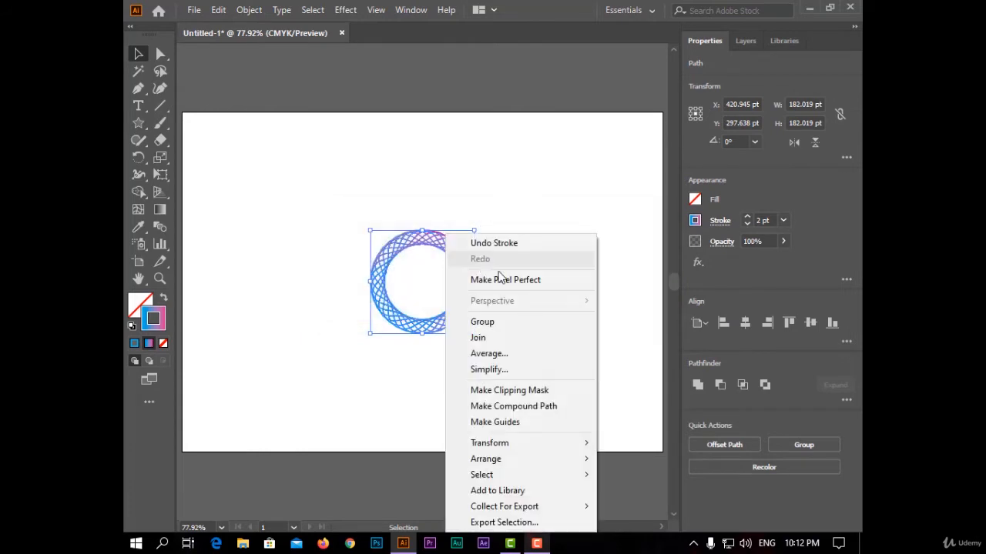
pyautogui.click(540, 322)
pyautogui.click(539, 202)
# Create a copy of the ring scaled to 150% horizontally and vertically, keeping the stroke weight unscaled
pyautogui.moveTo(528, 179); pyautogui.dragTo(360, 361)
pyautogui.rightClick(383, 315)
pyautogui.moveTo(525, 240)
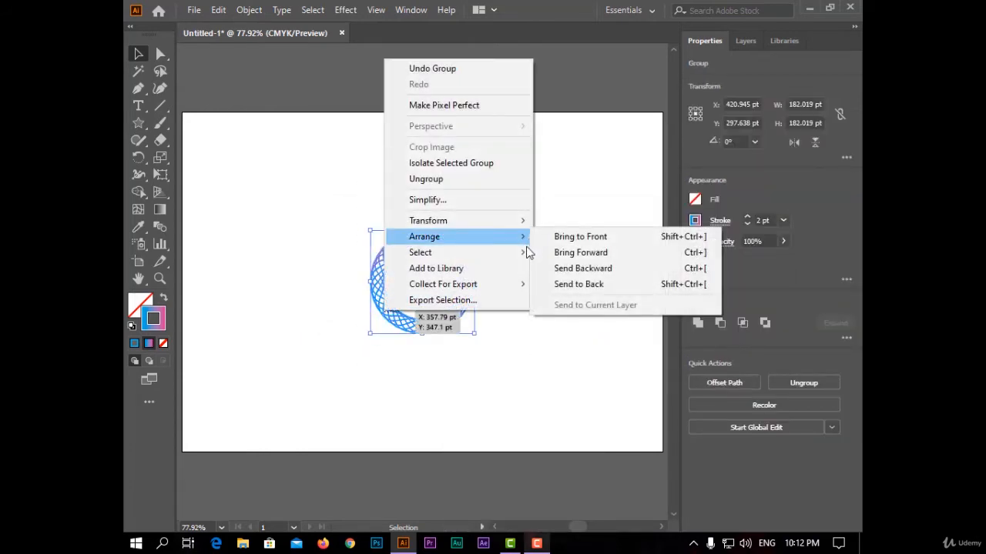
pyautogui.moveTo(516, 221)
pyautogui.click(629, 285)
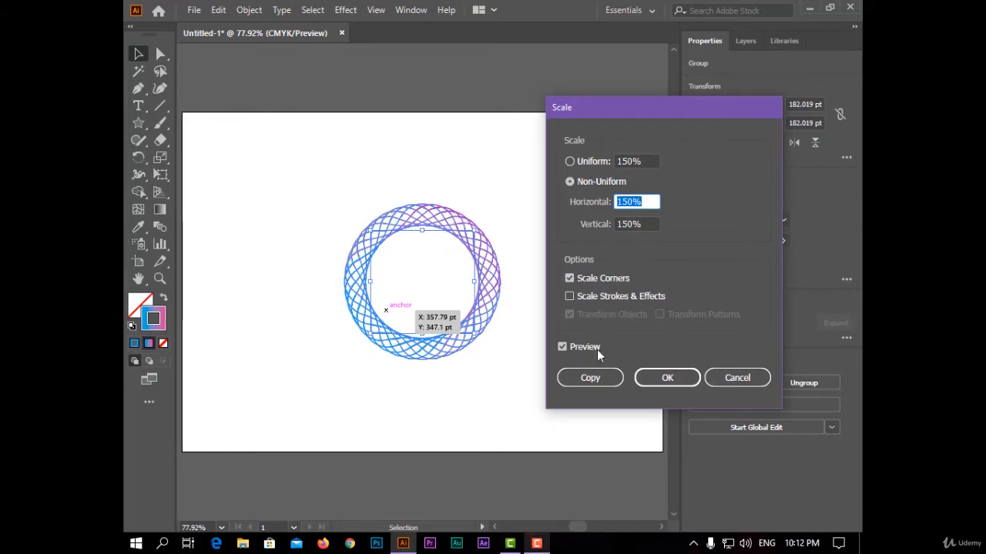
pyautogui.click(586, 378)
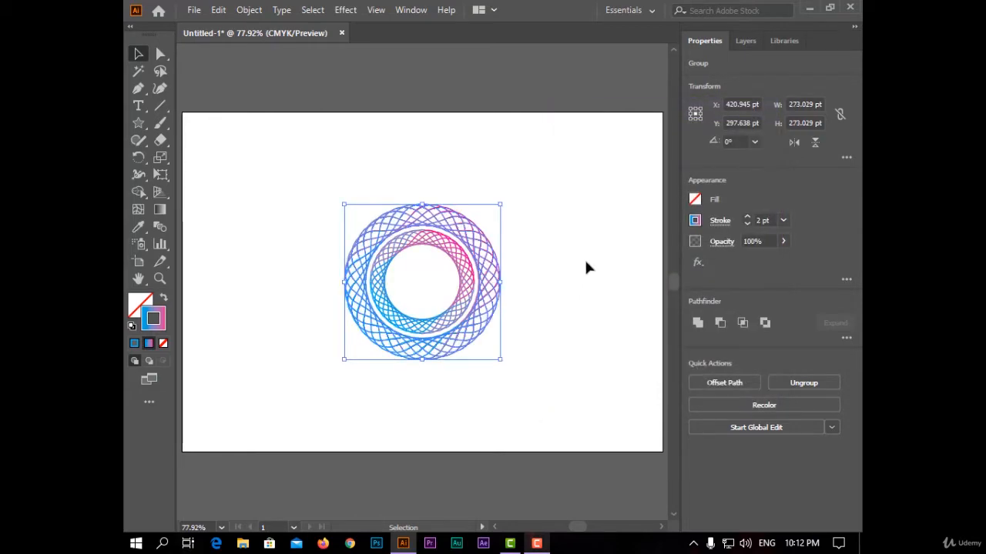
# Repeat the 150% scaled copy four more times, up to an outer ring about 1382 pt wide, and deselect it
pyautogui.hotkey('ctrl', 'd')
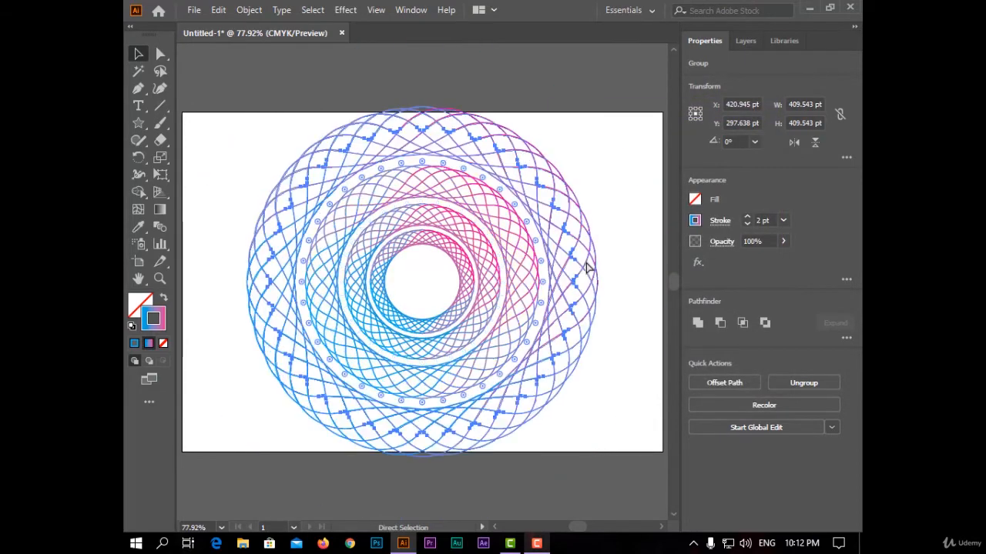
pyautogui.hotkey('ctrl', 'd')
pyautogui.hotkey('ctrl', 'd')
pyautogui.hotkey('ctrl', 'd')
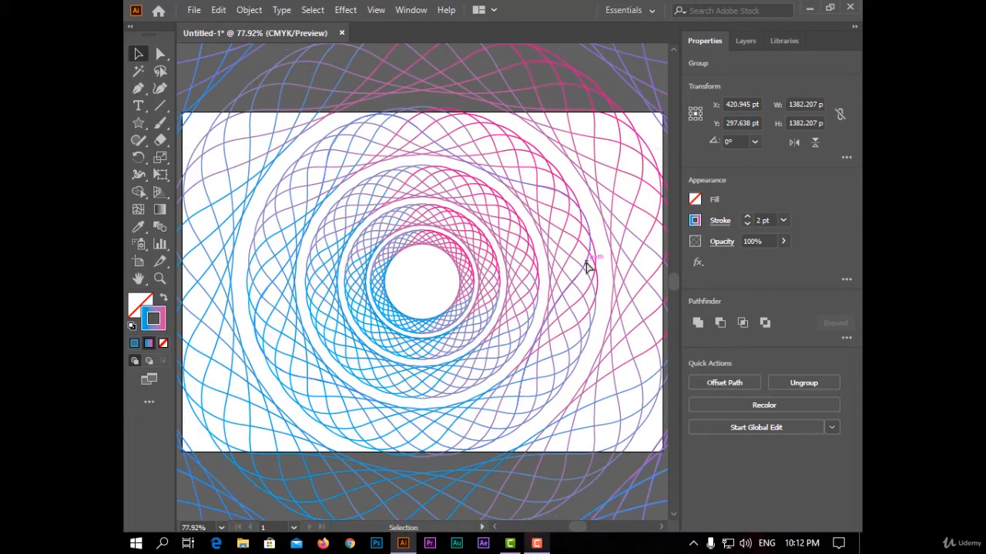
pyautogui.scroll(-2, 585, 267)
pyautogui.scroll(-1, 585, 270)
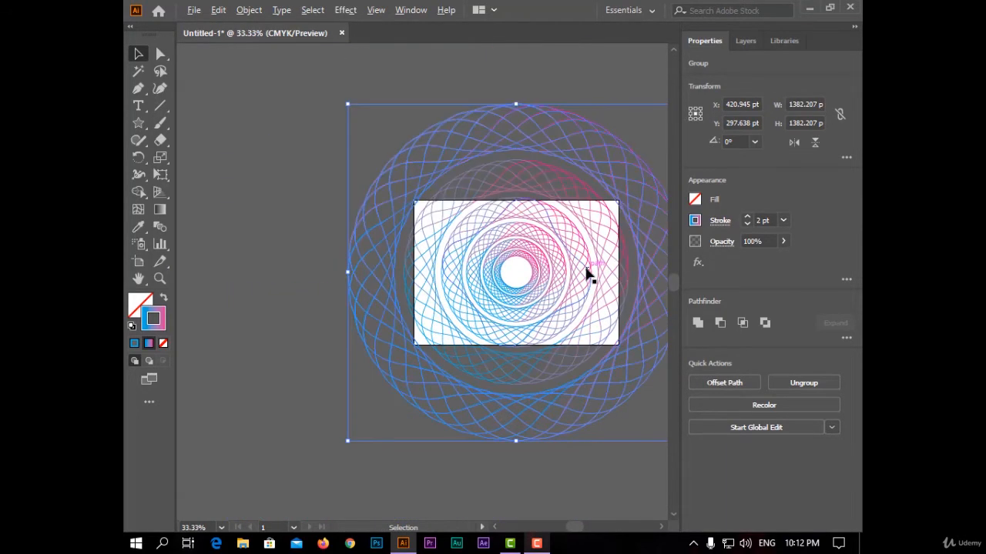
pyautogui.click(221, 176)
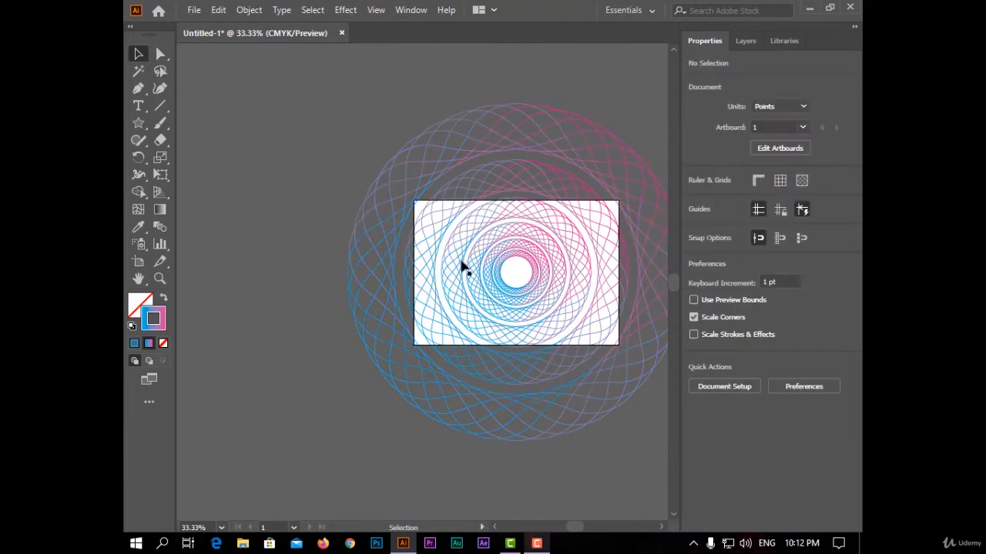
# Rotate the second ring from the center by 180° to reverse its gradient direction, then deselect it
pyautogui.click(471, 269)
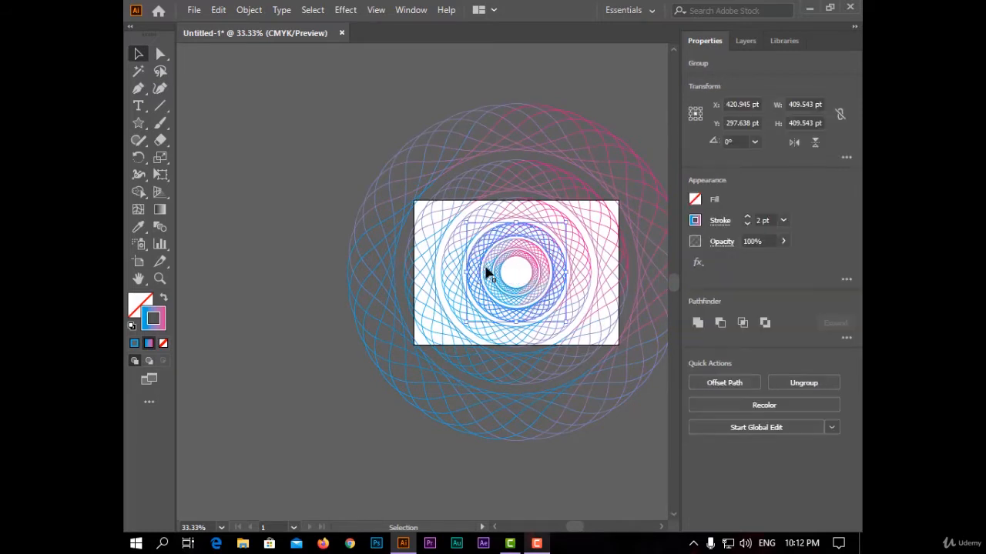
pyautogui.click(505, 256)
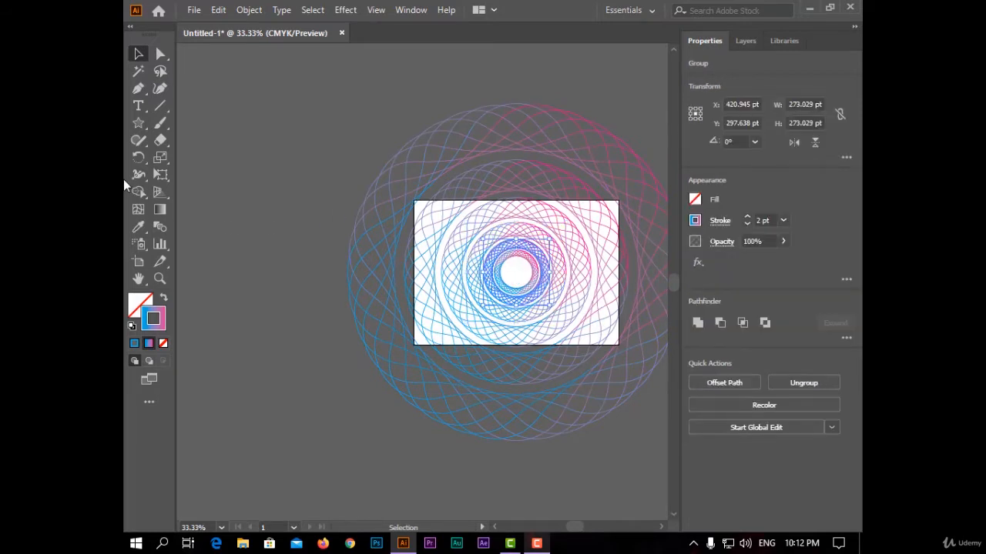
pyautogui.doubleClick(138, 157)
pyautogui.write('15')
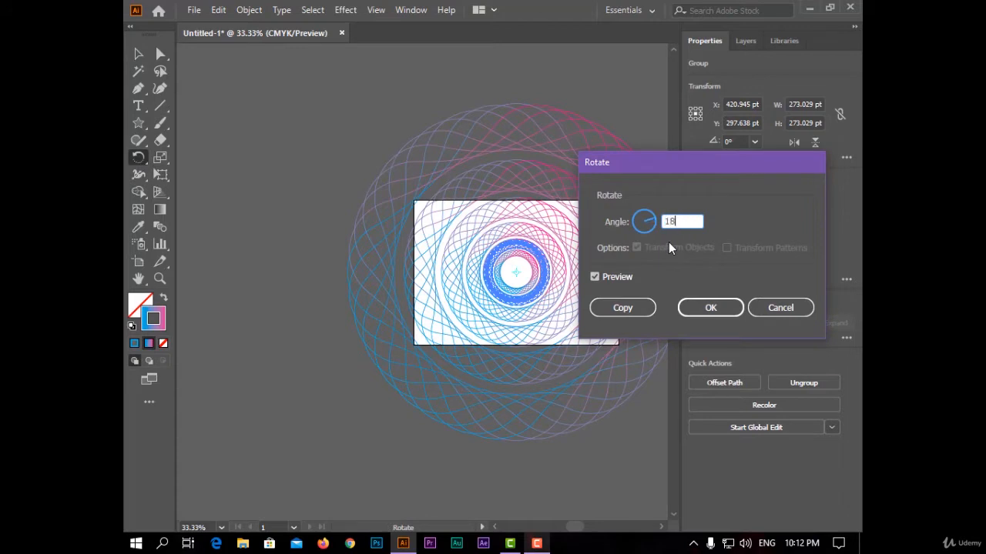
pyautogui.click(709, 307)
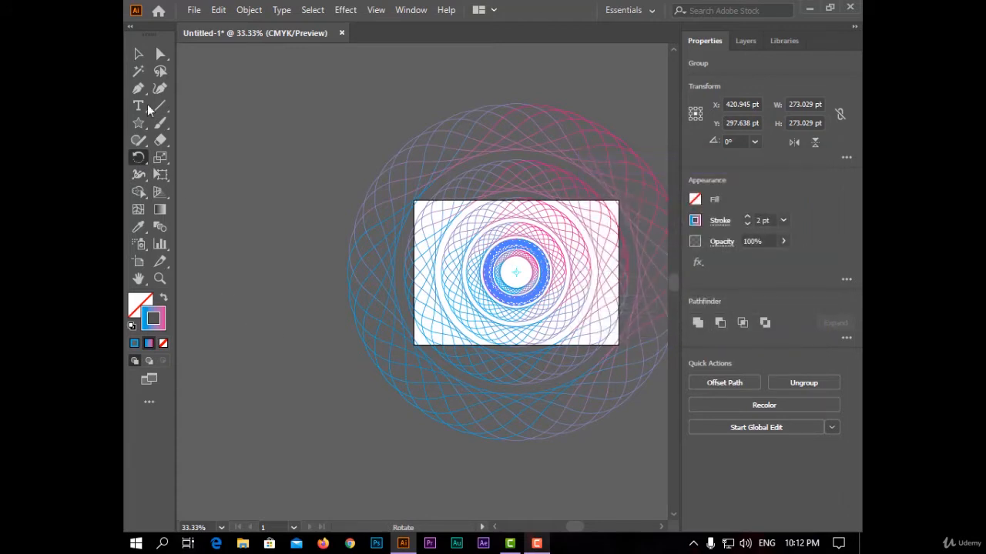
pyautogui.press('v')
pyautogui.click(330, 176)
# Rotate the fourth ring from the center by the same 180° angle and deselect it
pyautogui.click(454, 239)
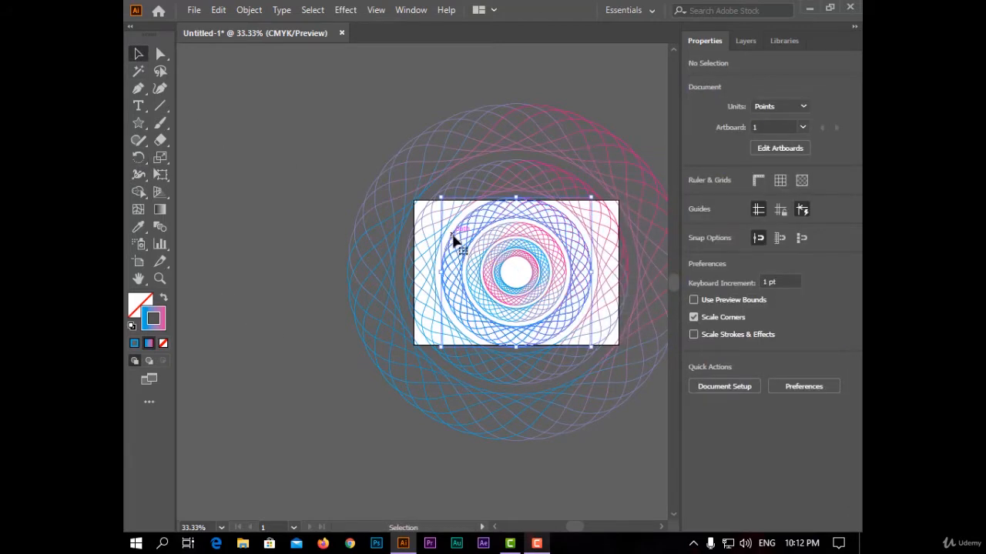
pyautogui.doubleClick(138, 157)
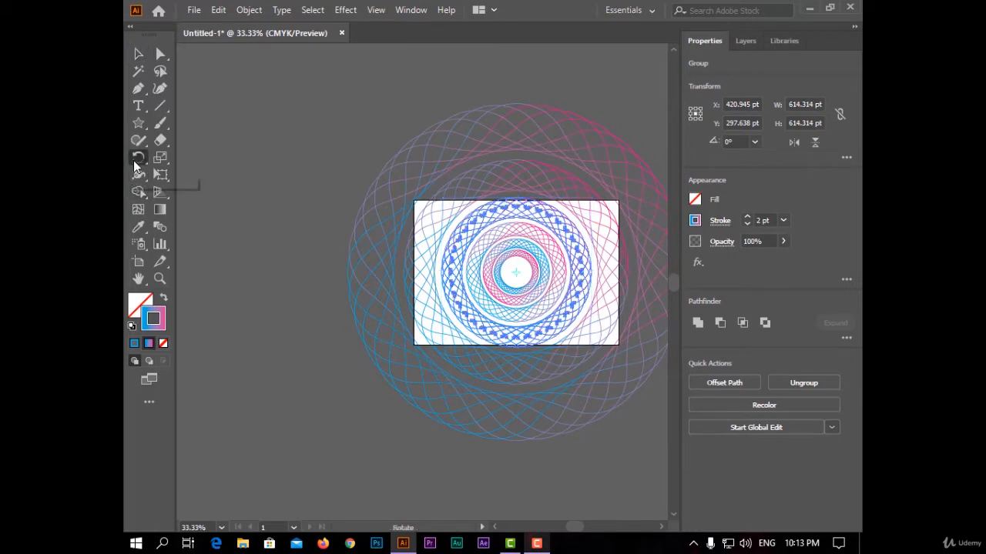
pyautogui.click(712, 307)
pyautogui.press('v')
pyautogui.click(303, 180)
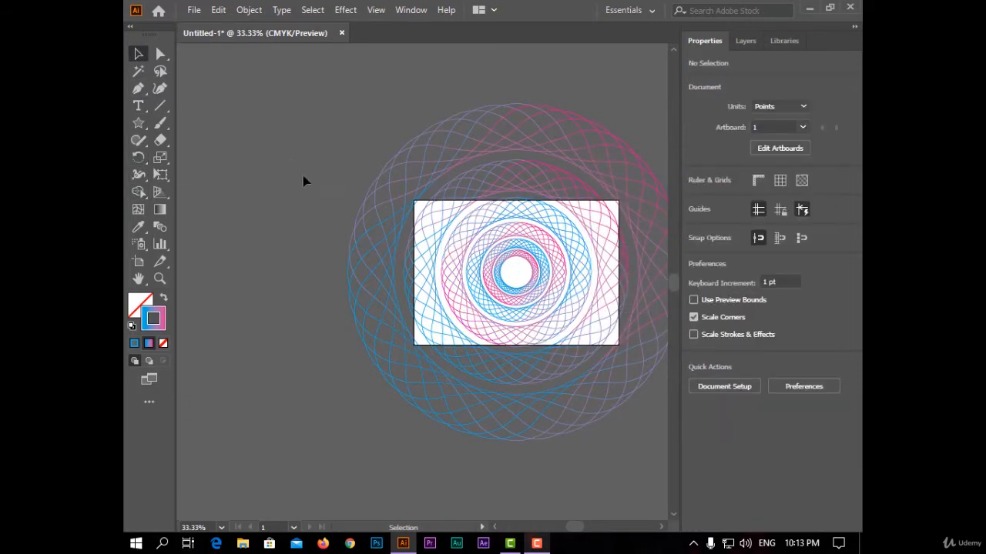
# Rotate the outermost ring by the same 180° angle
pyautogui.click(377, 228)
pyautogui.doubleClick(140, 165)
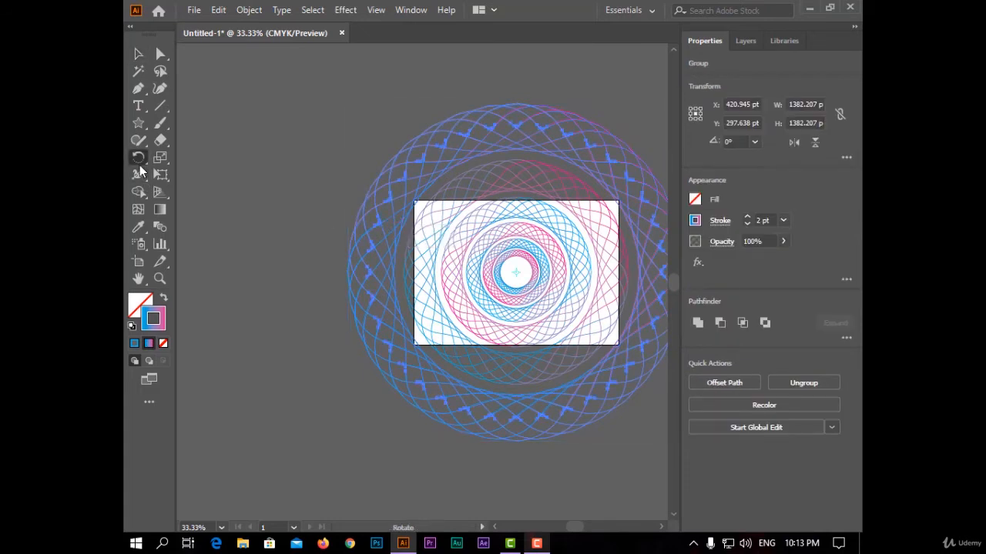
pyautogui.click(709, 306)
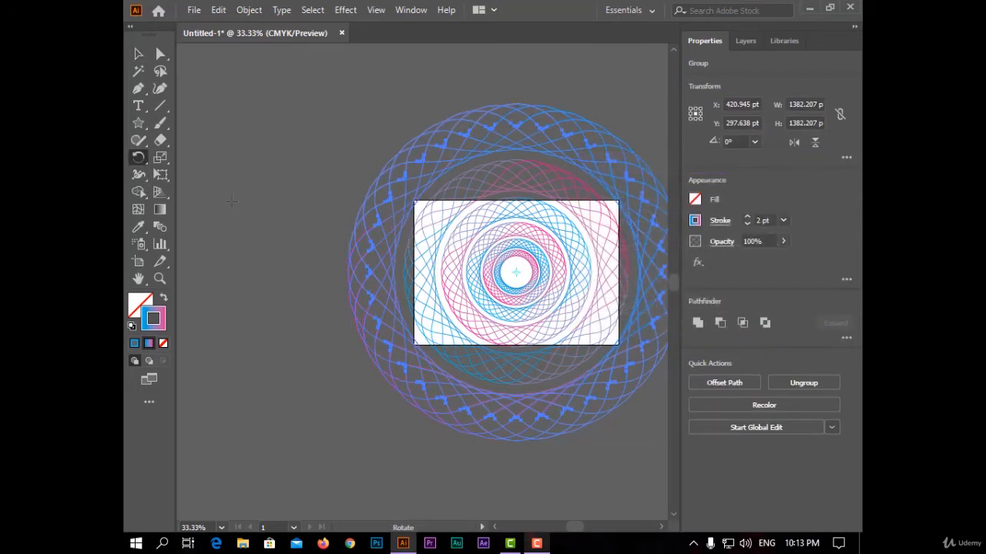
# Deselect the outermost ring and shrink the third ring from the center proportionally to about 377 pt wide
pyautogui.click(138, 54)
pyautogui.click(383, 254)
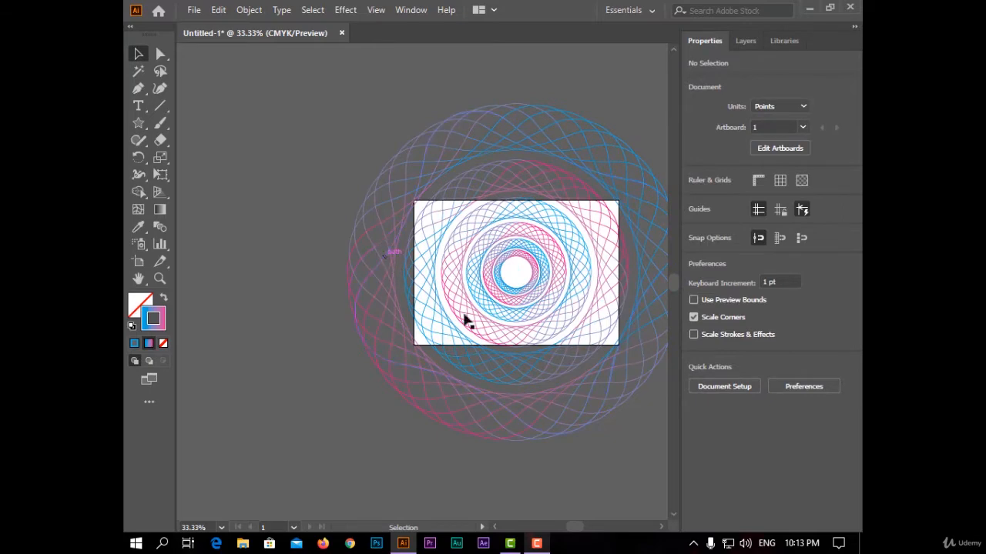
pyautogui.scroll(-1, 643, 455)
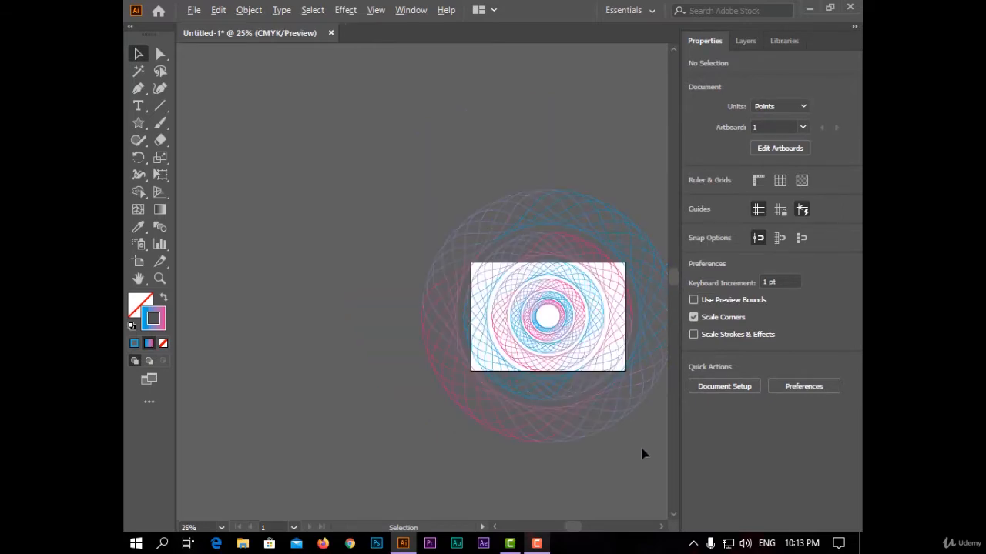
pyautogui.hotkey('ctrl', '0')
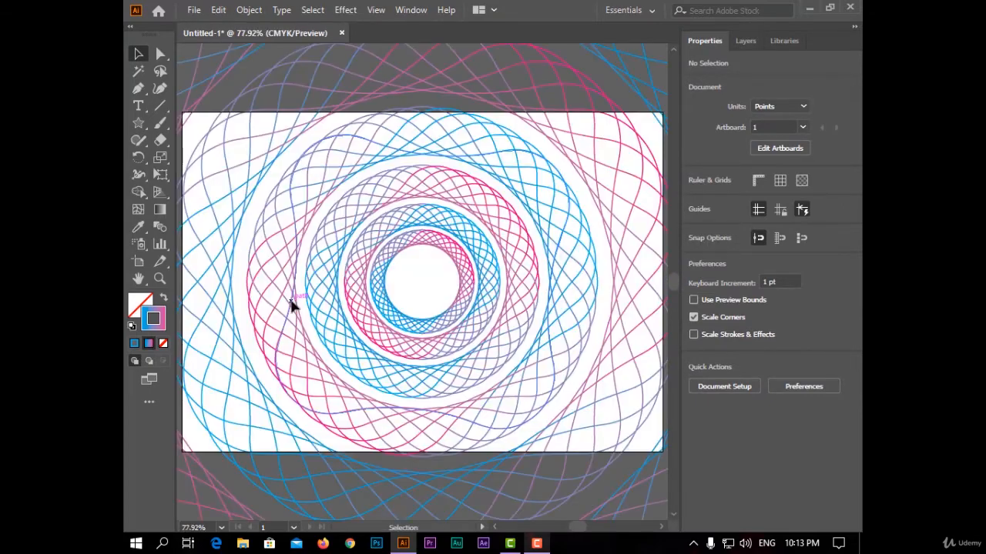
pyautogui.scroll(-2, 348, 319)
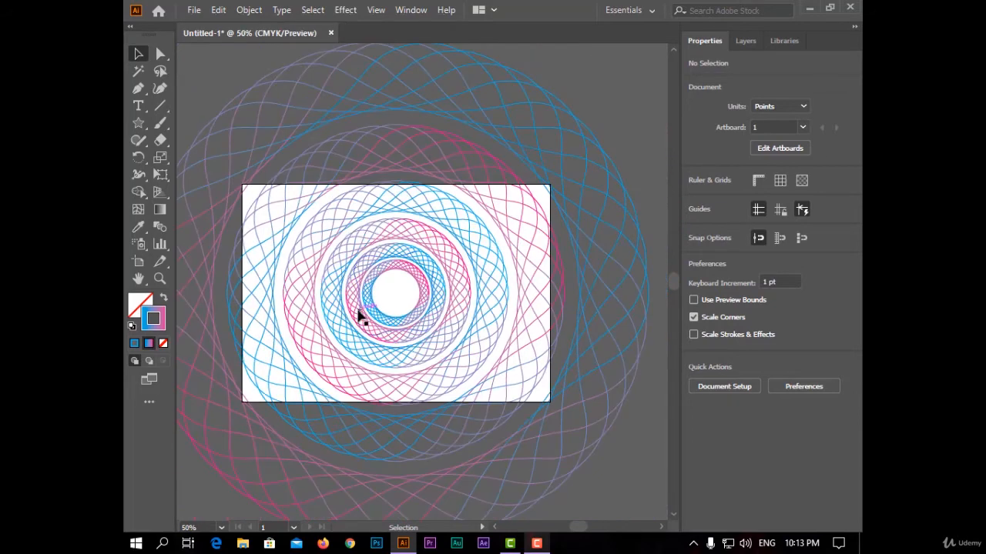
pyautogui.click(458, 308)
pyautogui.moveTo(474, 371); pyautogui.dragTo(459, 357)
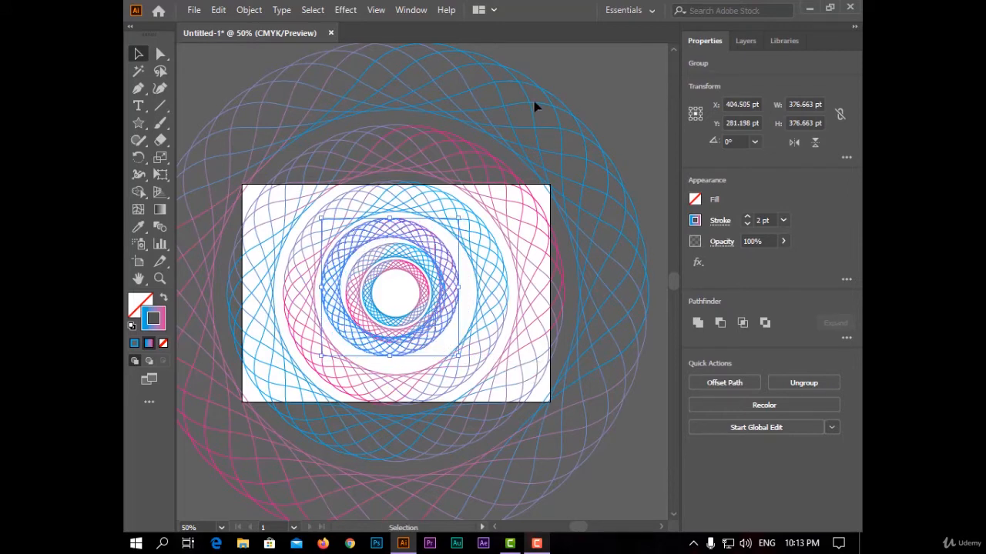
# Align the resized third ring to the artboard's horizontal and vertical center, then deselect it
pyautogui.click(412, 10)
pyautogui.click(570, 169)
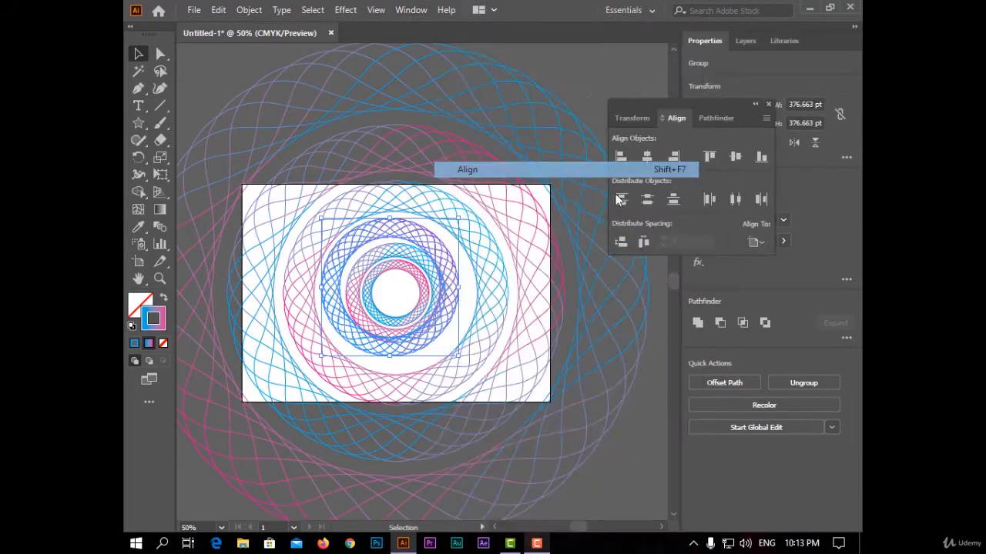
pyautogui.click(647, 156)
pyautogui.click(735, 156)
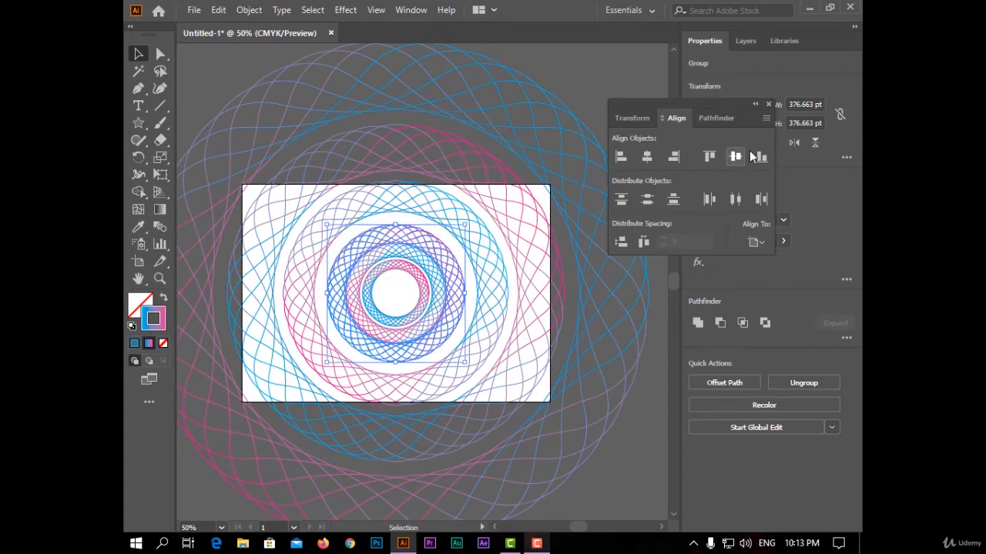
pyautogui.click(768, 104)
pyautogui.click(568, 209)
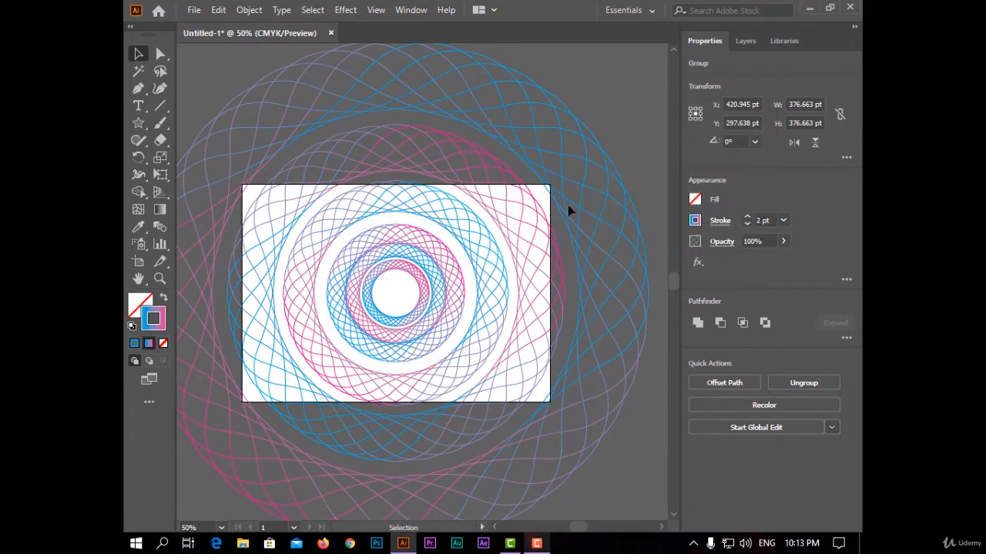
# Shrink the fourth ring proportionally to about 548 pt wide, center it on the artboard in both directions, and deselect it
pyautogui.click(493, 269)
pyautogui.moveTo(512, 409); pyautogui.dragTo(484, 382)
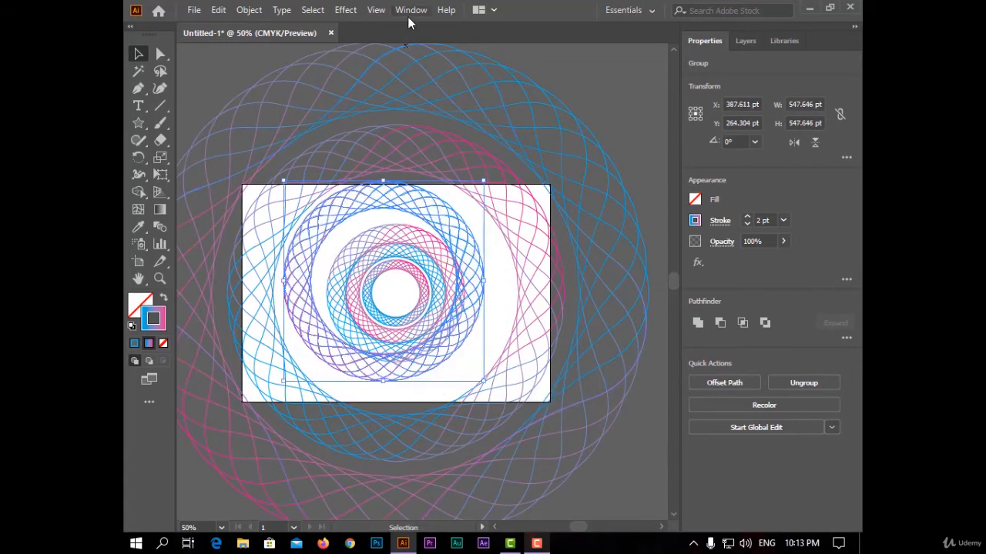
pyautogui.click(410, 9)
pyautogui.click(578, 177)
pyautogui.click(646, 157)
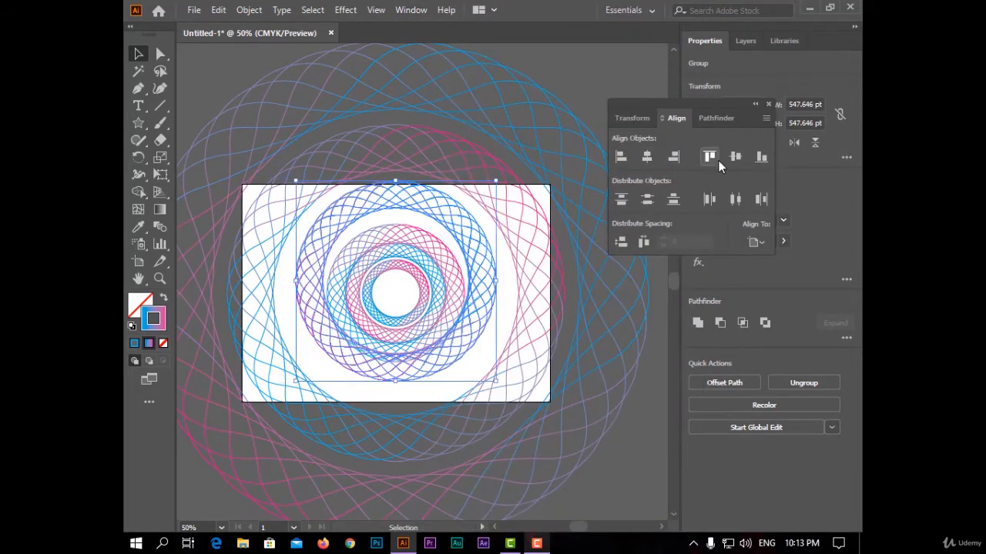
pyautogui.click(736, 156)
pyautogui.click(769, 104)
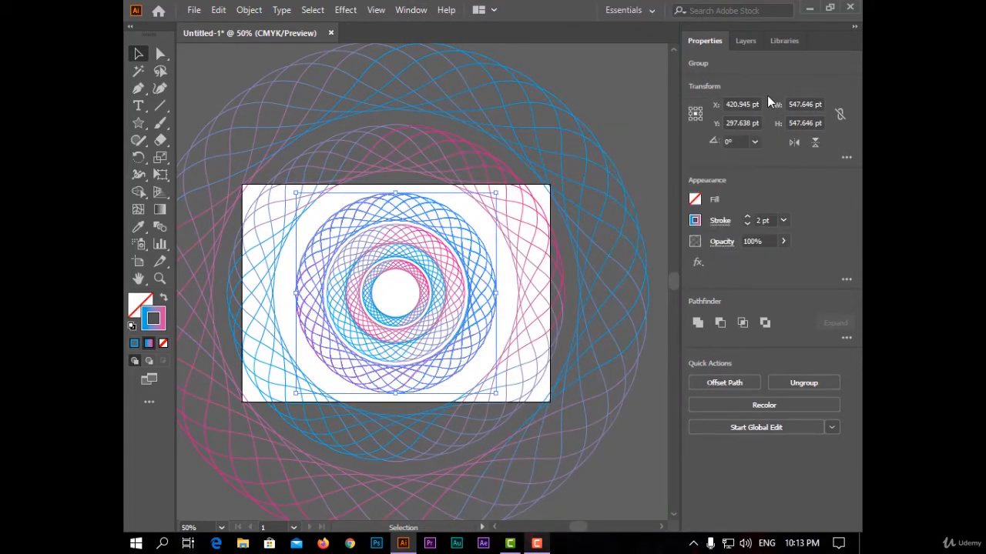
pyautogui.click(523, 246)
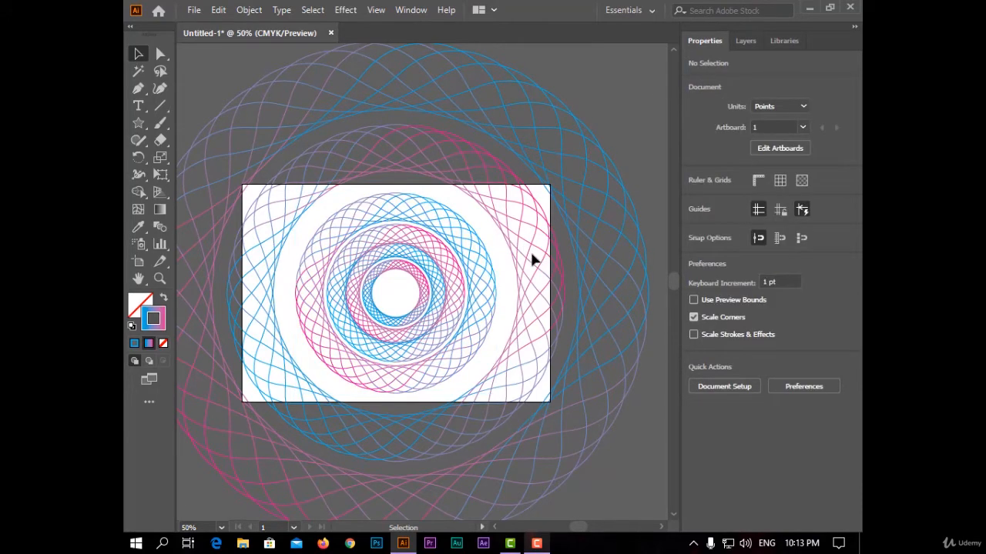
# Shrink the fifth ring proportionally to about 732 pt wide, center it on the artboard in both directions, and deselect it
pyautogui.click(559, 287)
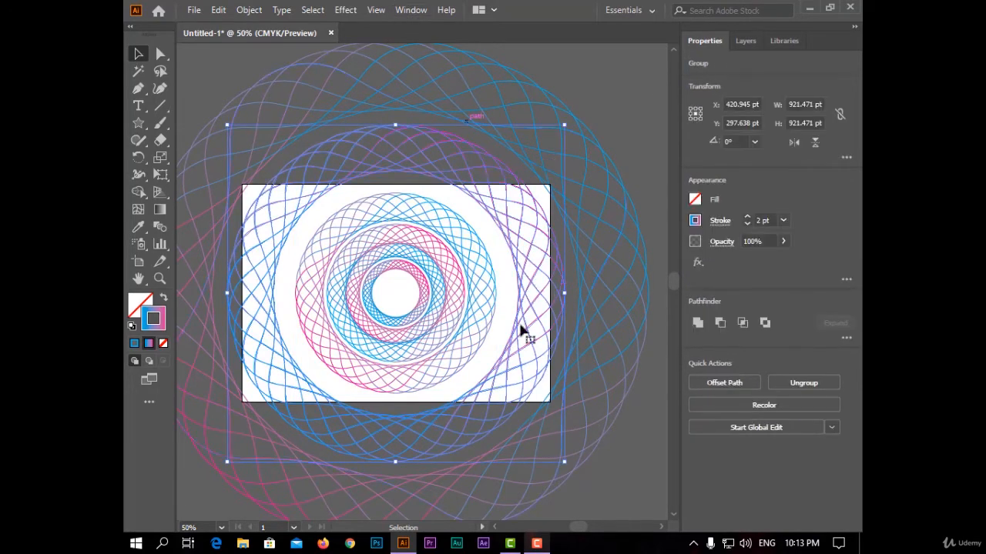
pyautogui.moveTo(564, 462); pyautogui.dragTo(495, 392)
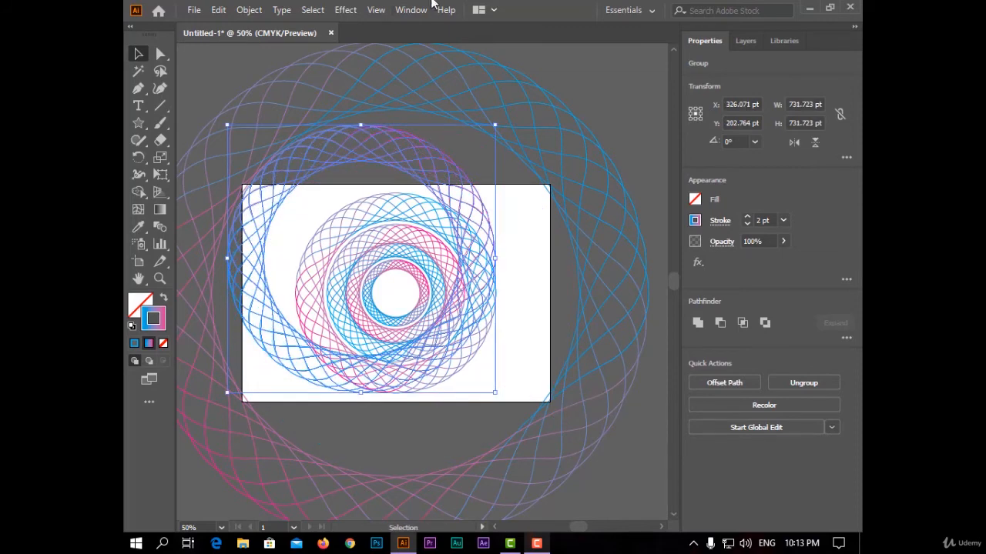
pyautogui.click(414, 9)
pyautogui.click(598, 168)
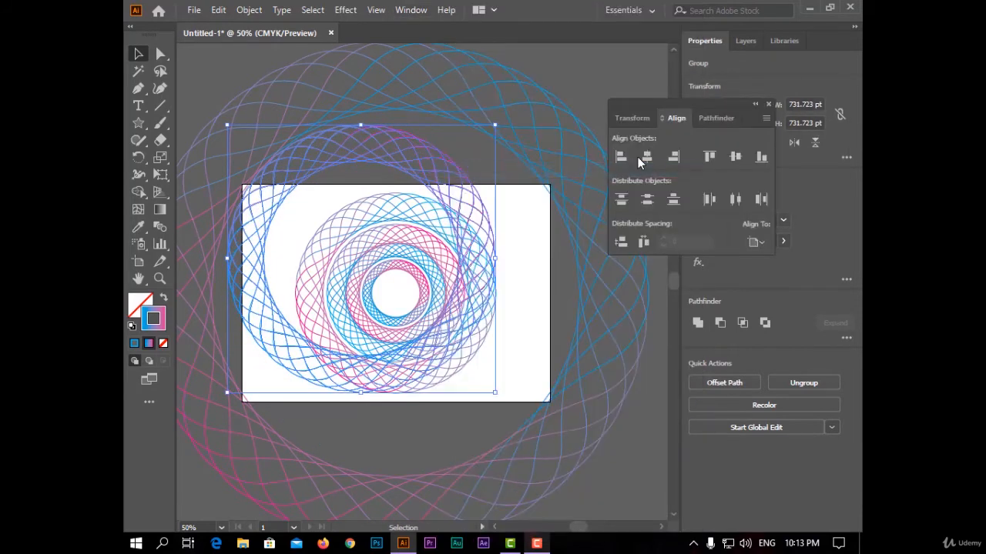
pyautogui.click(640, 156)
pyautogui.click(733, 158)
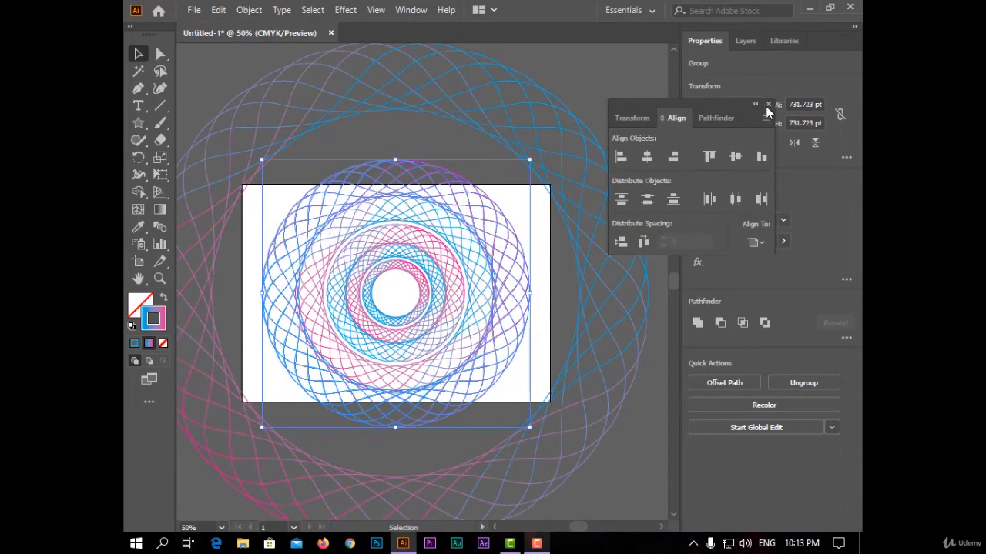
pyautogui.click(767, 103)
pyautogui.click(616, 143)
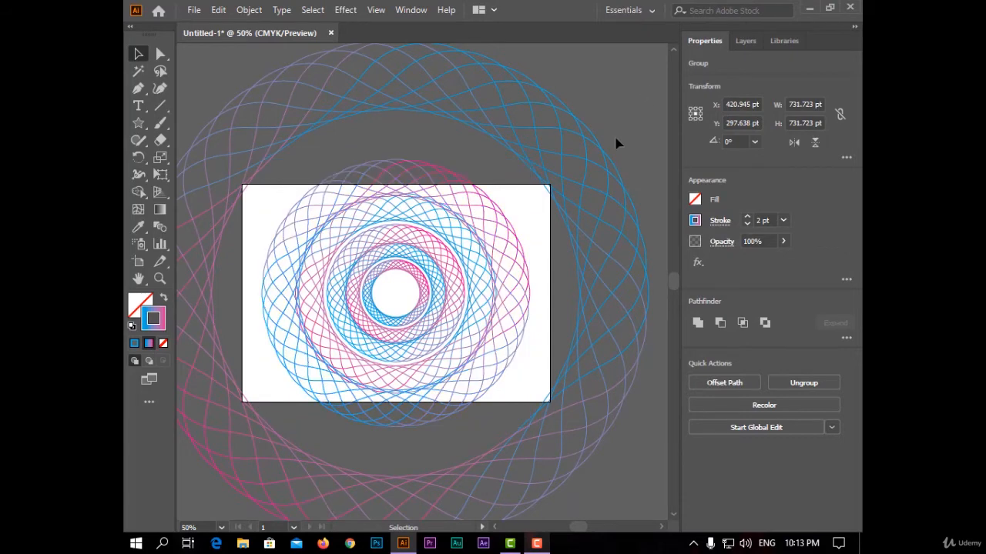
# Shrink the outermost ring proportionally to about 940 pt wide and center it on the artboard horizontally and vertically
pyautogui.click(616, 179)
pyautogui.scroll(-3, 627, 428)
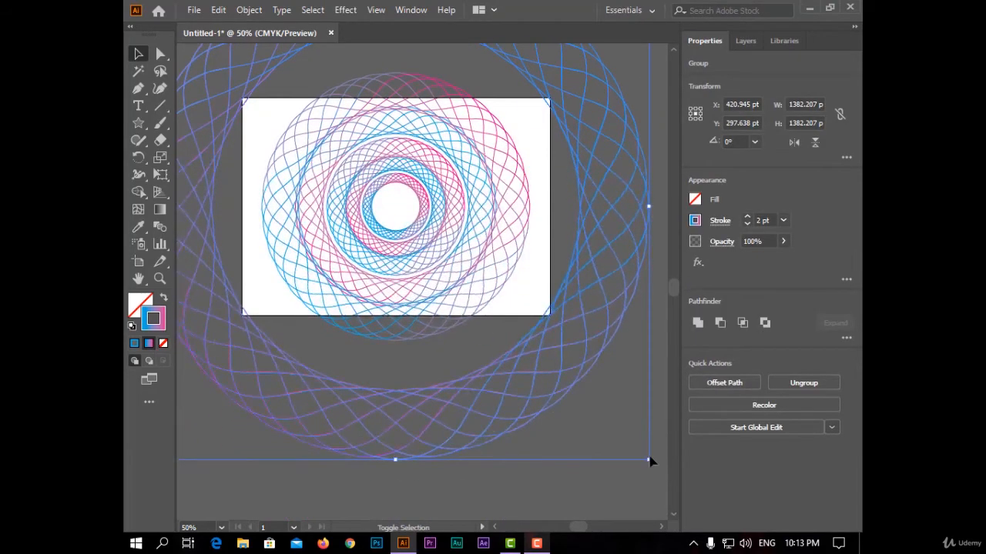
pyautogui.moveTo(649, 460); pyautogui.dragTo(485, 298)
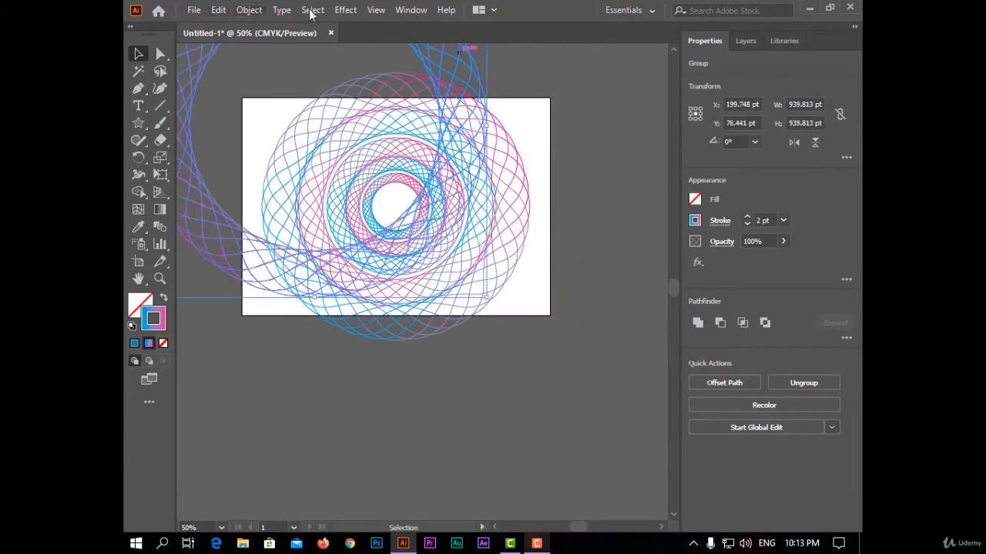
pyautogui.click(416, 11)
pyautogui.click(561, 167)
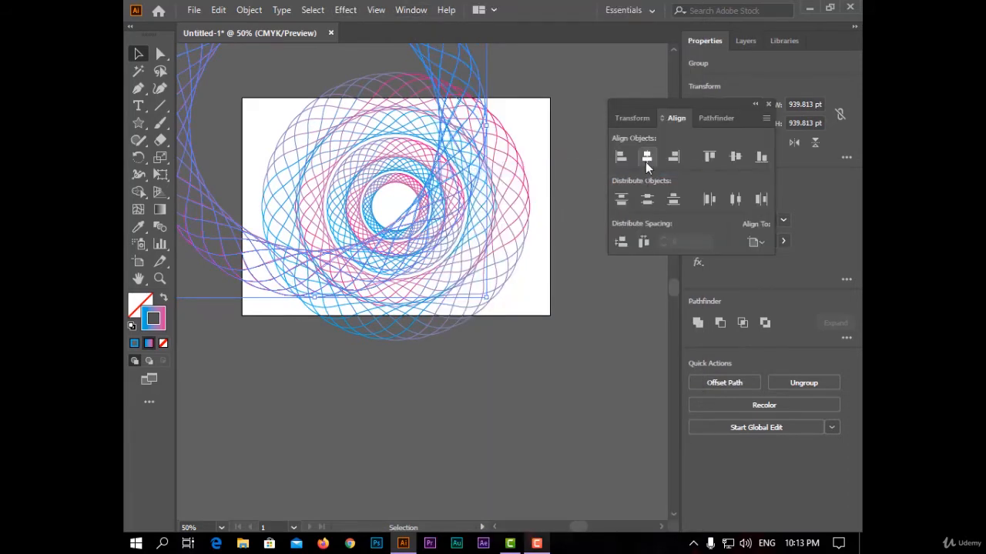
pyautogui.click(646, 158)
pyautogui.click(736, 157)
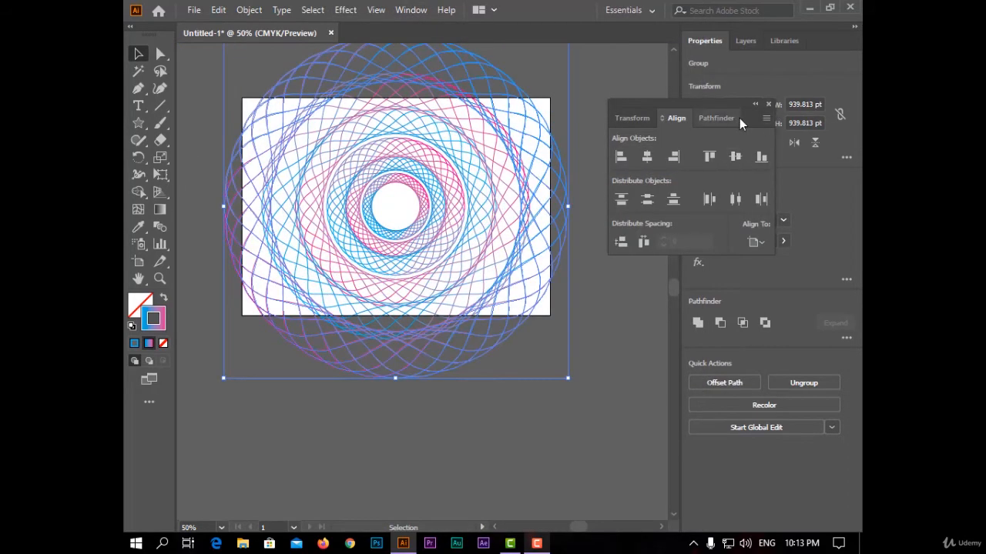
# Enlarge the outermost ring slightly to about 984 pt and again to about 996 pt wide, recentering it on the artboard each time
pyautogui.moveTo(567, 378); pyautogui.dragTo(587, 397)
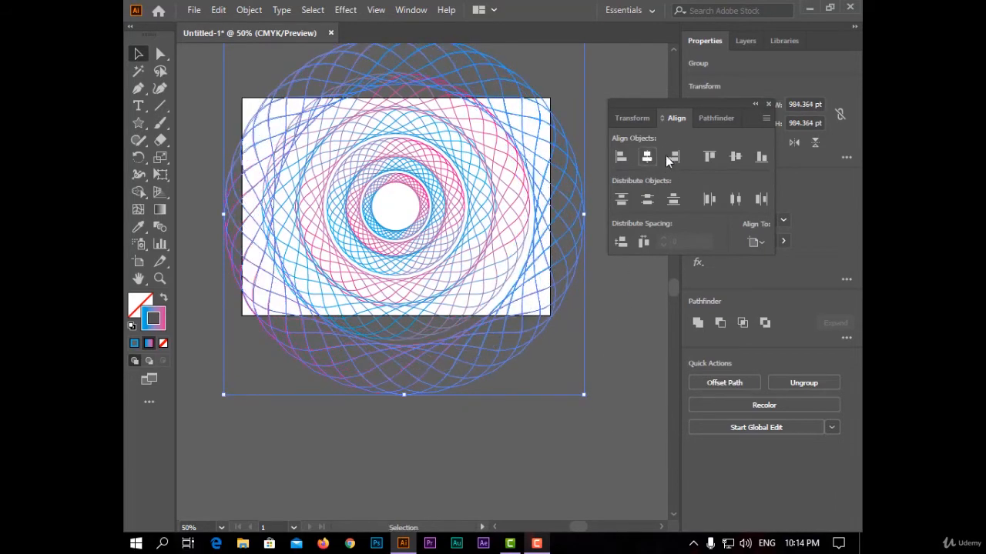
pyautogui.click(646, 158)
pyautogui.click(735, 157)
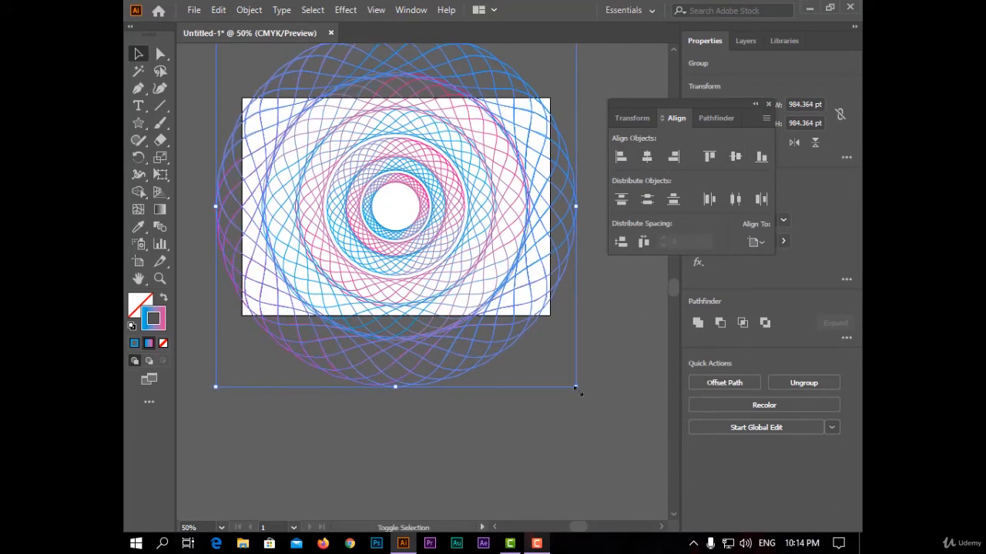
pyautogui.moveTo(576, 387)
pyautogui.mouseDown()
pyautogui.moveTo(588, 398)
pyautogui.moveTo(579, 391)
pyautogui.mouseUp()
pyautogui.click(657, 158)
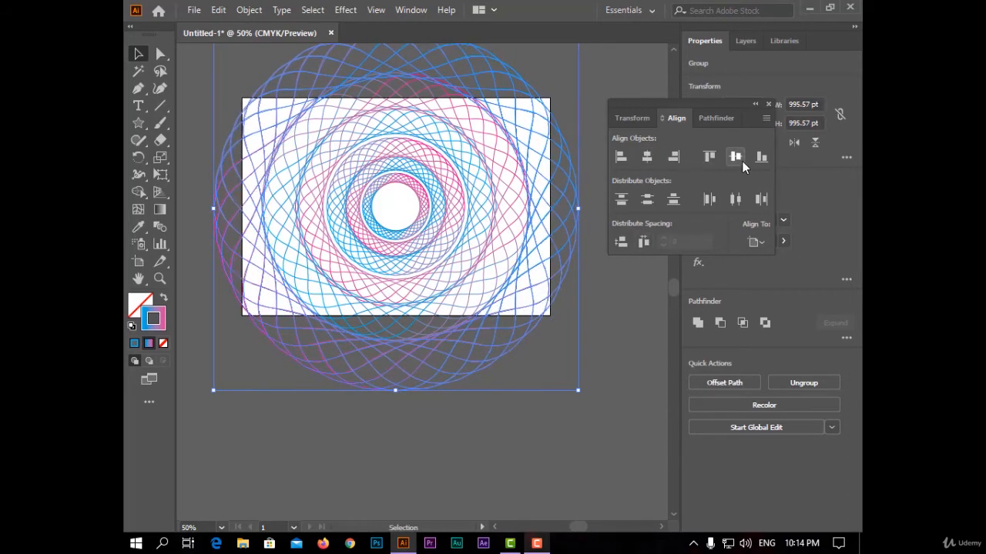
pyautogui.click(738, 158)
pyautogui.click(768, 104)
pyautogui.click(643, 247)
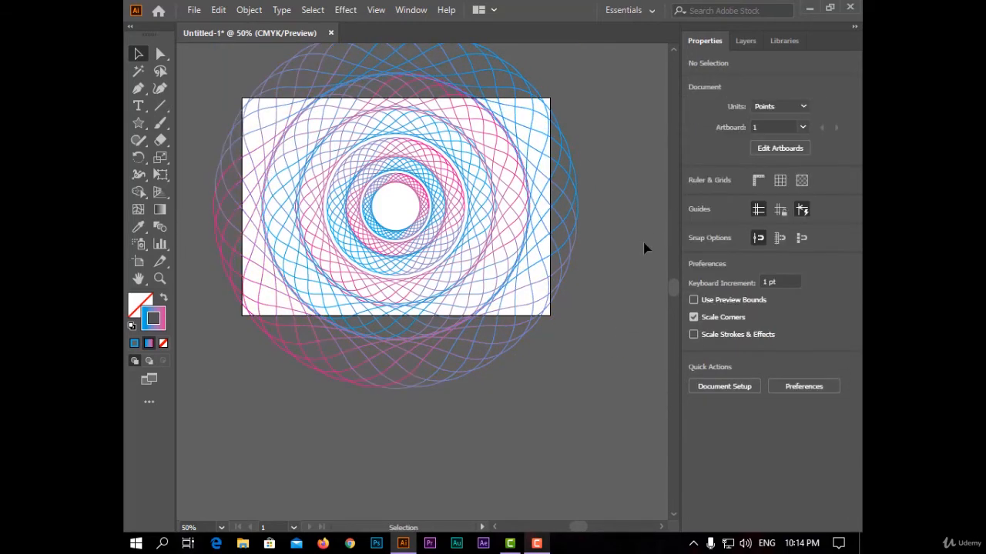
# Apply an Outer Glow to all the rings in Screen mode with pink color E50374, 75% opacity and 5 pt blur
pyautogui.hotkey('ctrl', '0')
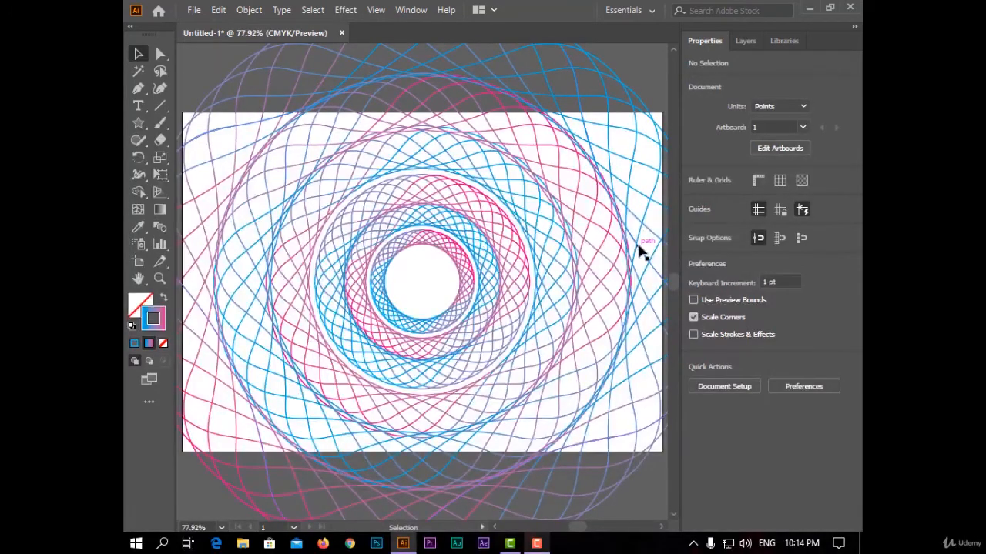
pyautogui.scroll(-2, 643, 254)
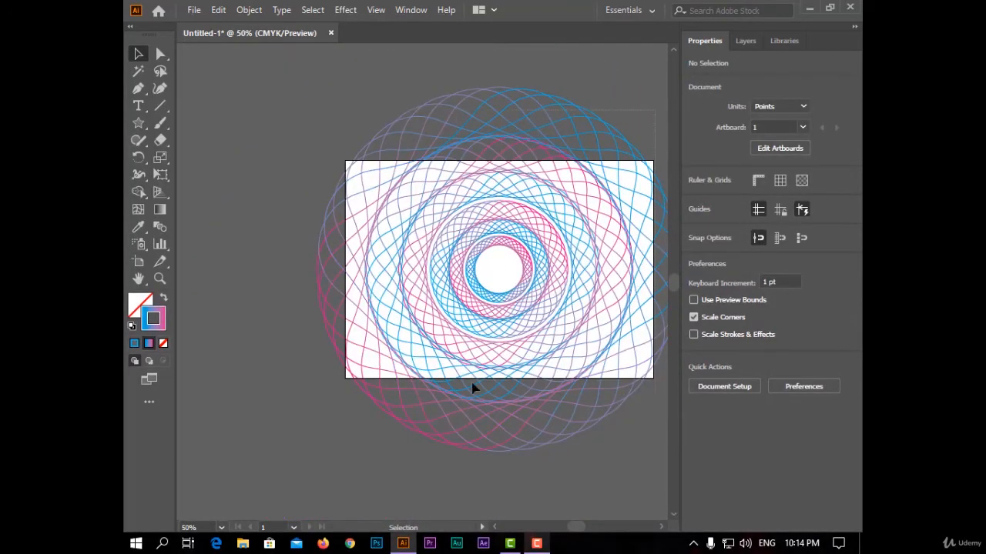
pyautogui.moveTo(369, 452); pyautogui.dragTo(335, 91)
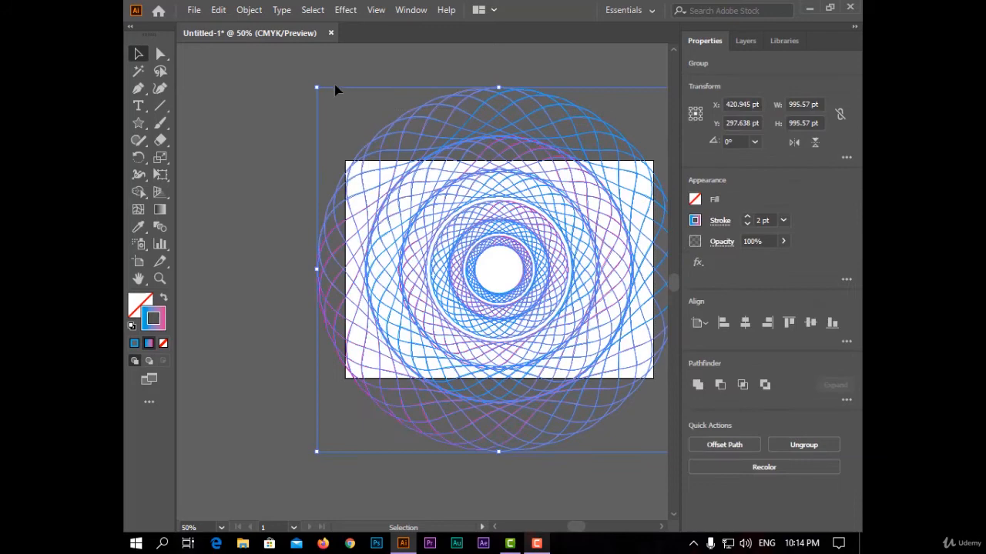
pyautogui.click(344, 10)
pyautogui.moveTo(444, 176)
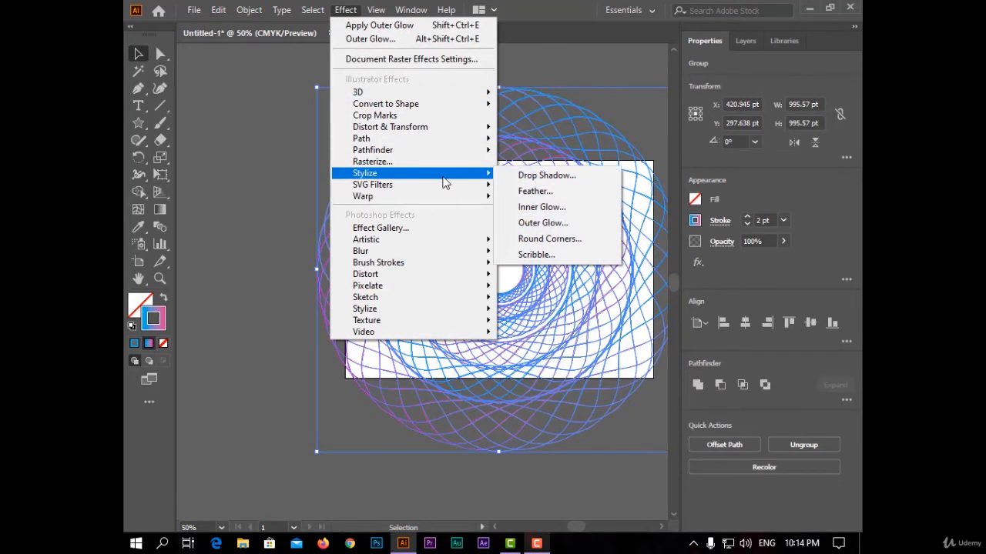
pyautogui.click(555, 223)
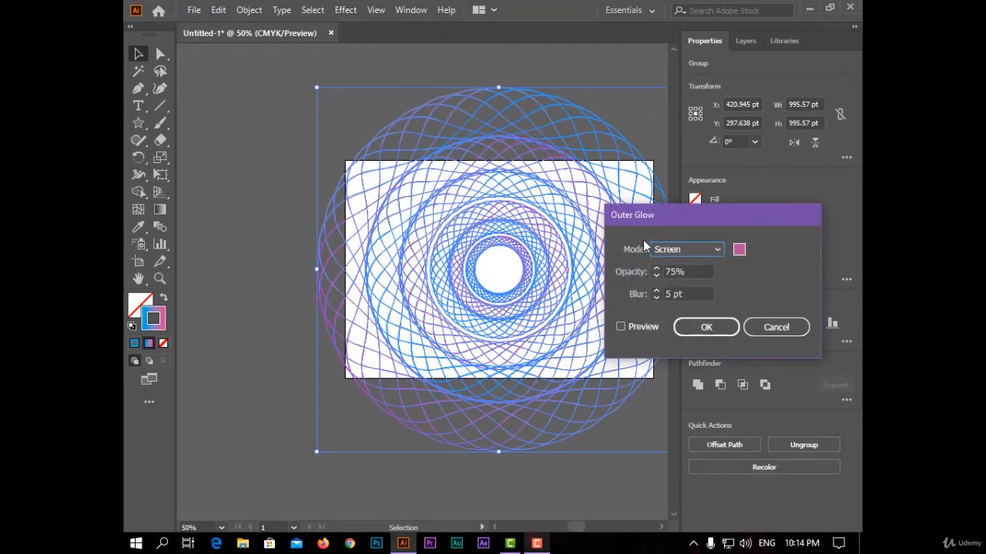
pyautogui.click(739, 249)
pyautogui.moveTo(687, 210); pyautogui.dragTo(690, 200)
pyautogui.click(650, 195)
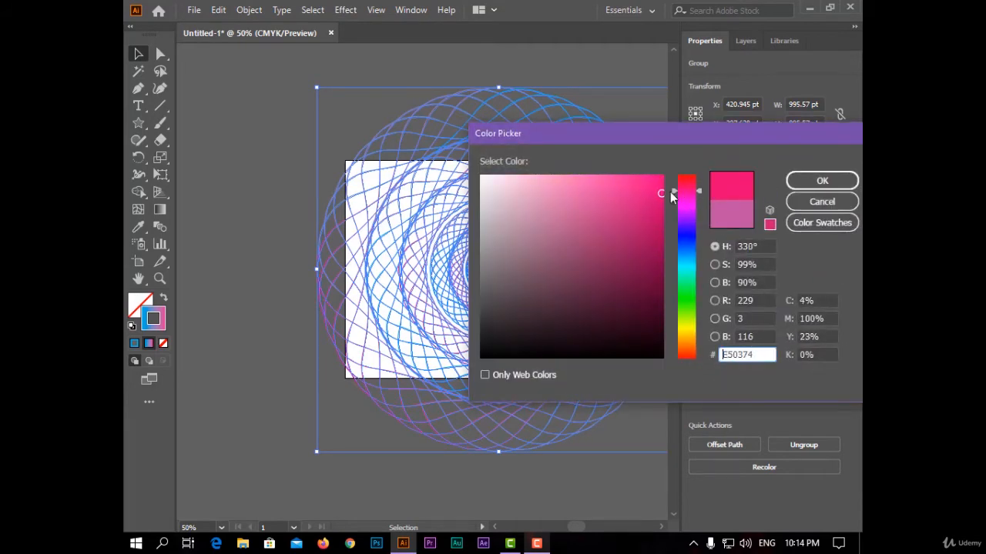
pyautogui.click(787, 181)
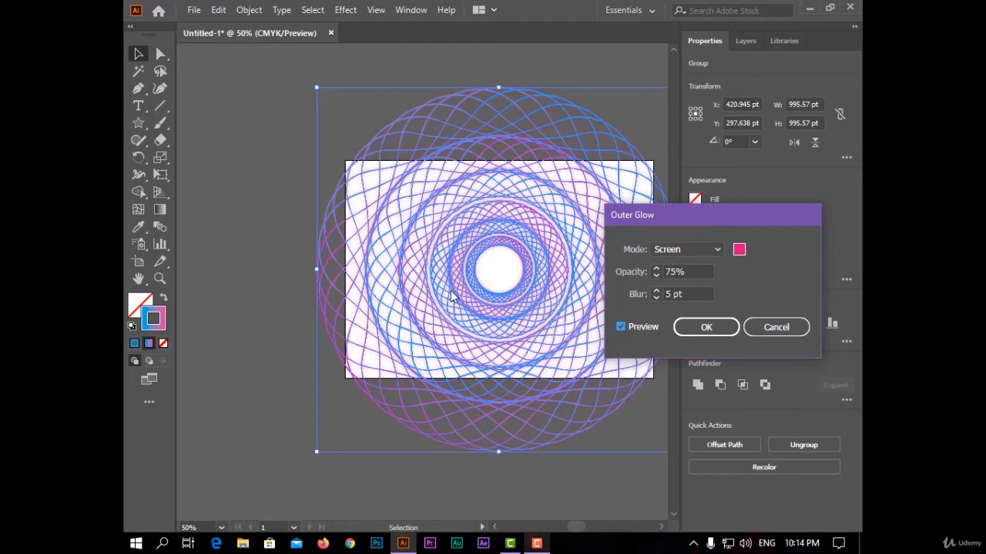
pyautogui.click(706, 328)
pyautogui.click(258, 232)
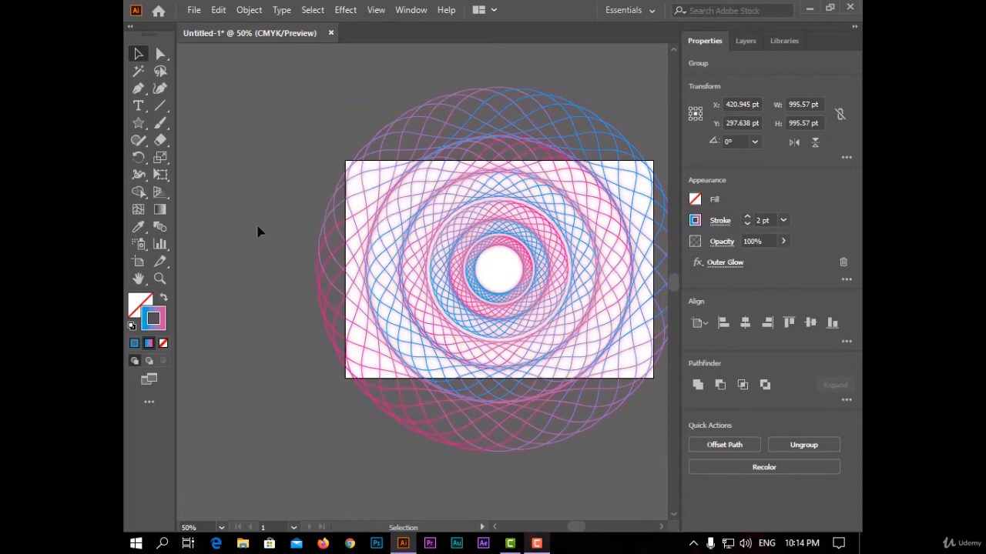
# Draw a rectangle covering the whole artboard, 841.89 by 595.276 pt, on top of the rings
pyautogui.scroll(2, 594, 285)
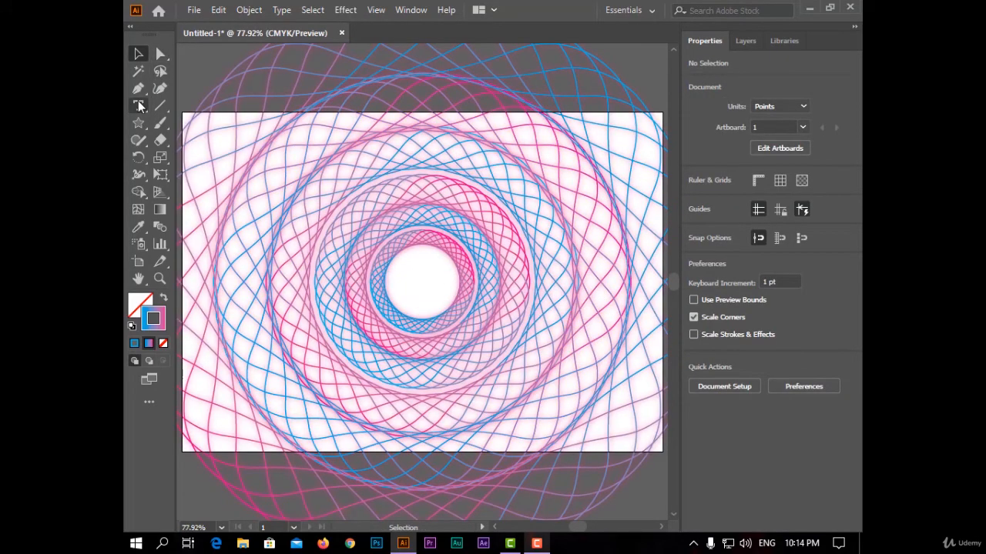
pyautogui.moveTo(138, 125); pyautogui.dragTo(662, 452)
pyautogui.click(138, 54)
pyautogui.scroll(-3, 374, 149)
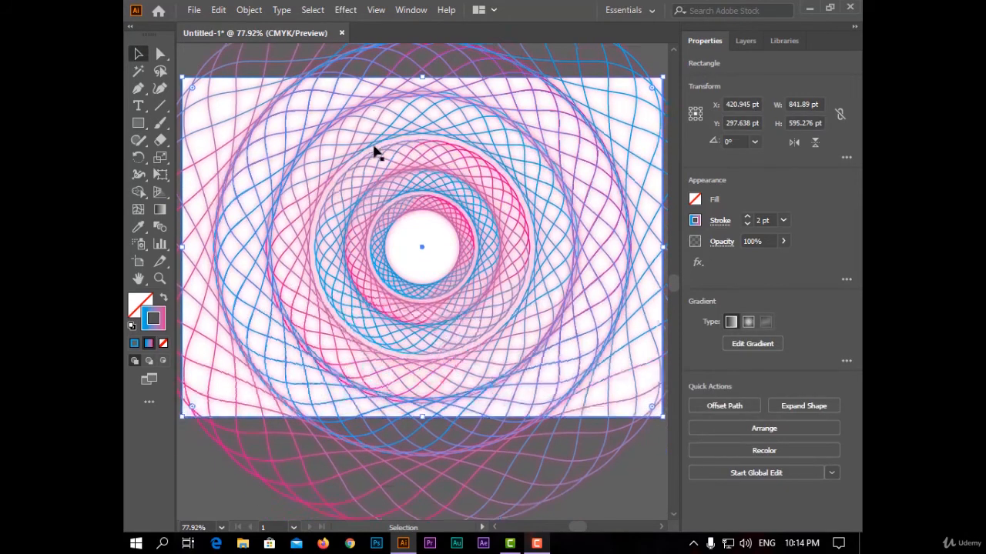
pyautogui.scroll(3, 489, 270)
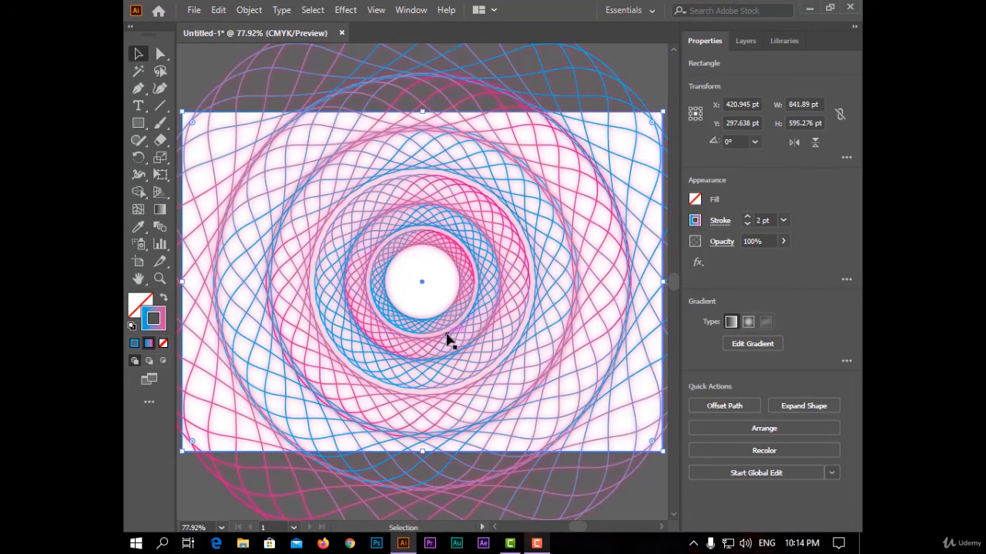
# Select the rectangle with all the rings and make a clipping mask that crops the pattern to the artboard
pyautogui.scroll(-1, 447, 337)
pyautogui.scroll(-5, 447, 336)
pyautogui.moveTo(423, 409); pyautogui.dragTo(539, 165)
pyautogui.click(248, 9)
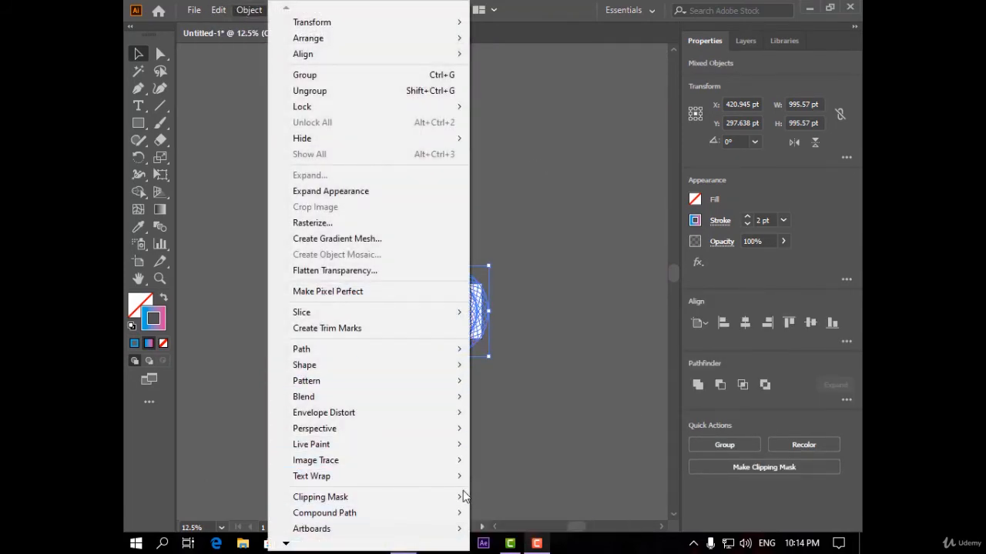
pyautogui.click(496, 498)
pyautogui.click(583, 290)
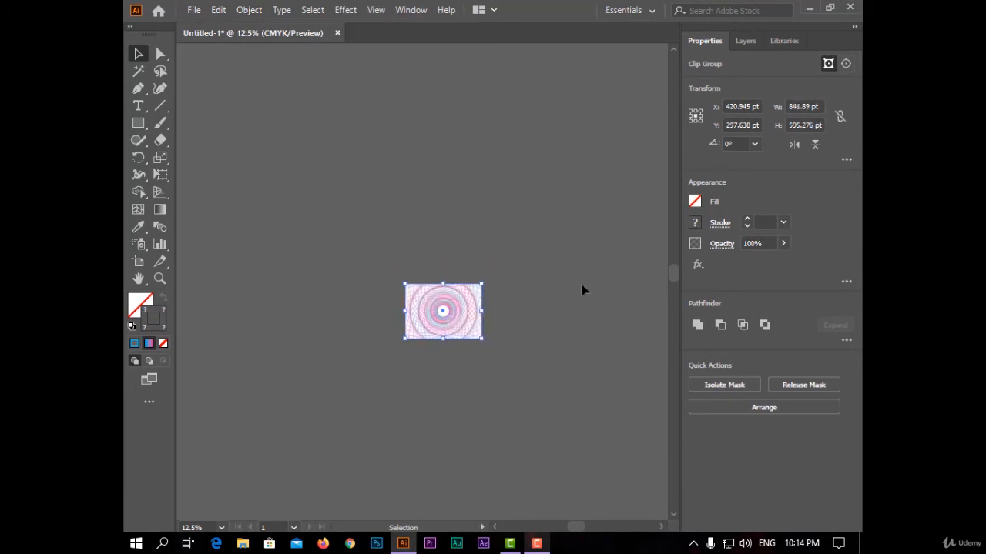
pyautogui.hotkey('ctrl', '0')
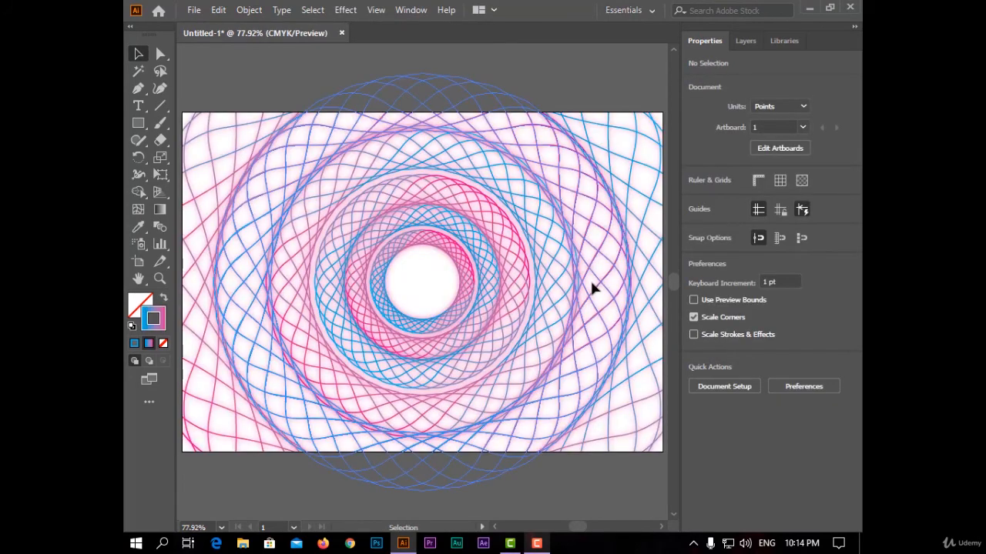